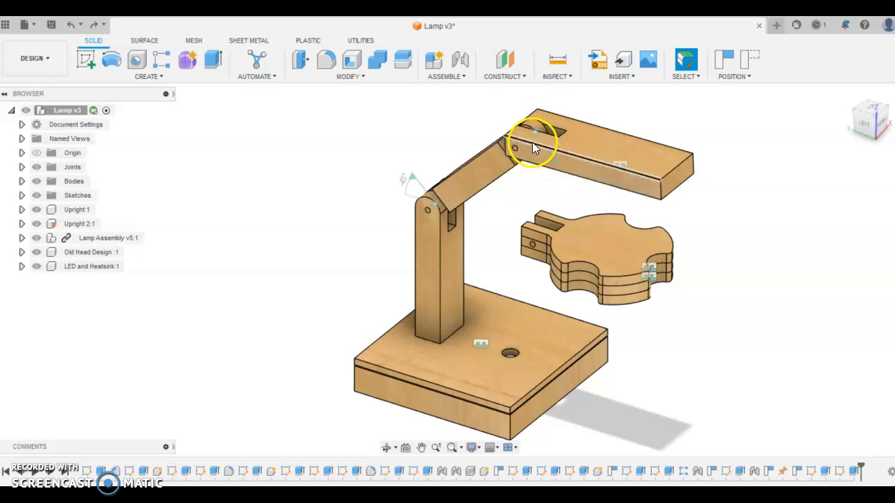
- Delete the rigid joint that fixes the LED strip in the underside of the rectangular lamp head
shift+middle_drag(633, 182, 556, 139)
scroll(521, 140, up, 6)
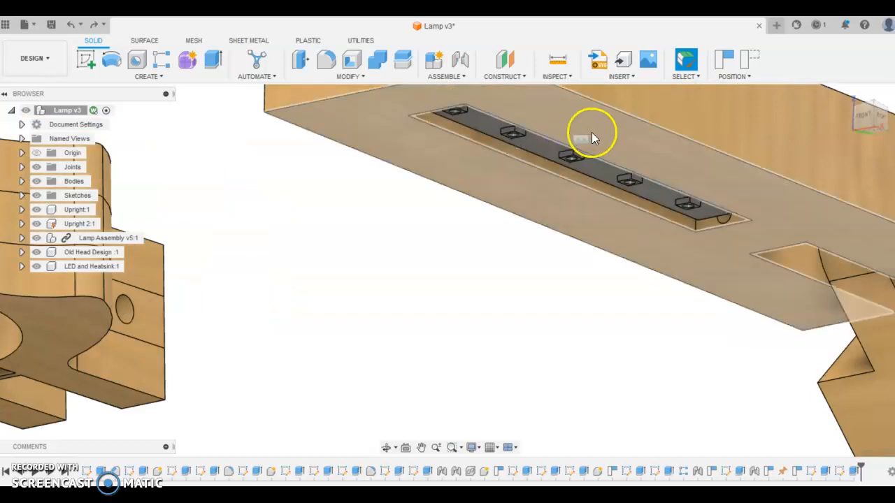
right_click(581, 140)
click(559, 130)
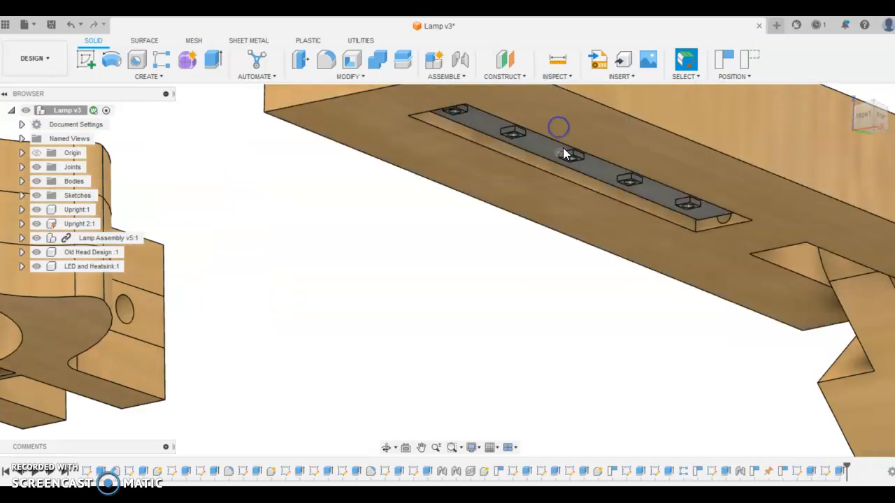
- Pull the LED strip out of the rectangular head's pocket, inspect the pocket and its wire hole, and slide the strip back in
drag(548, 177, 523, 252)
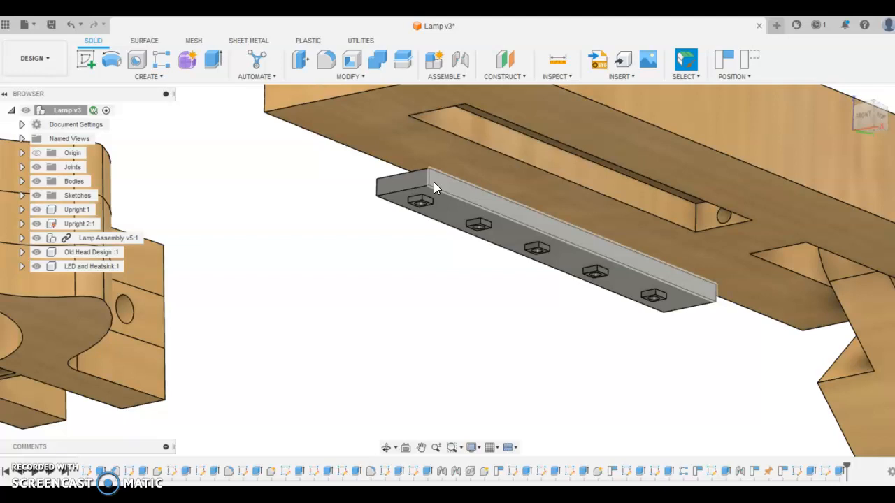
click(481, 168)
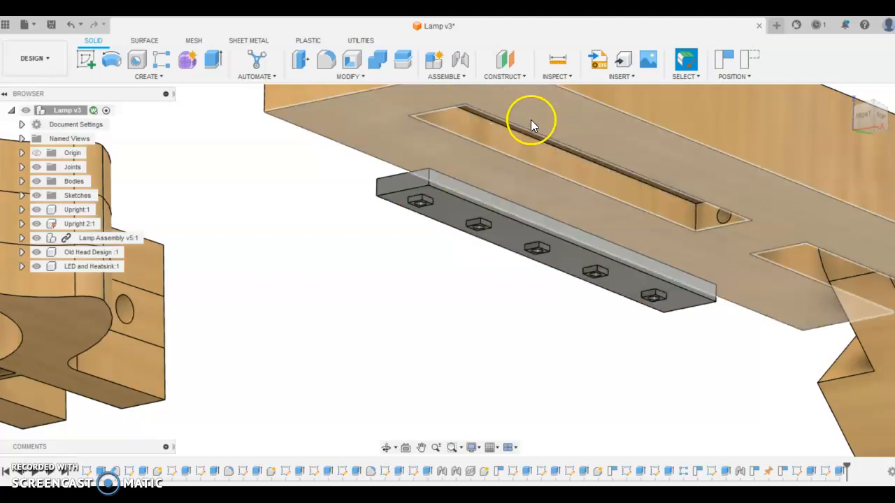
shift+middle_drag(533, 200, 566, 263)
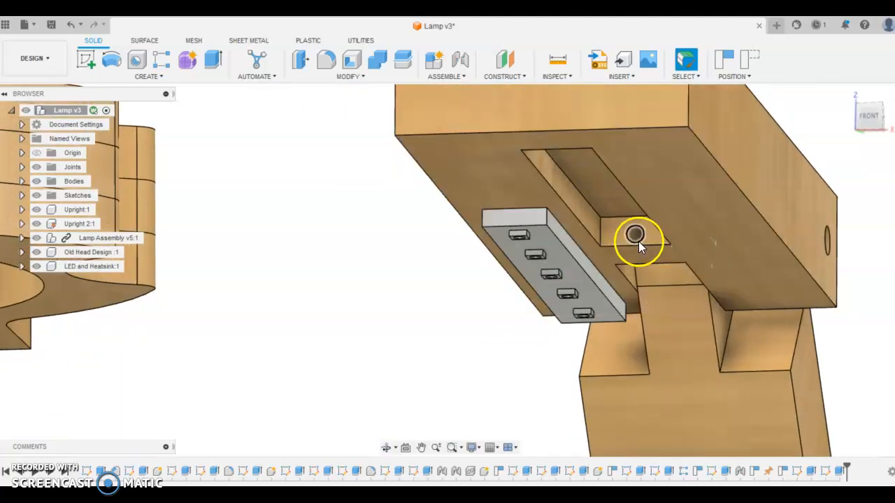
scroll(637, 252, up, 2)
scroll(633, 247, up, 3)
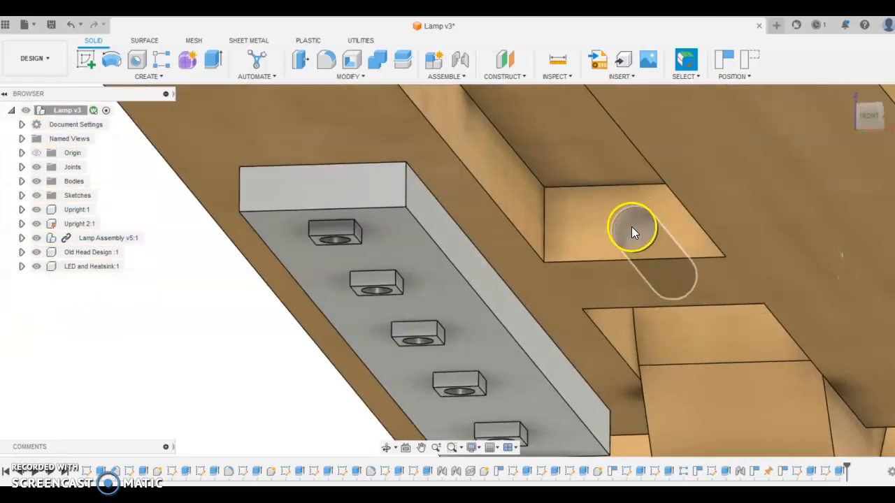
drag(451, 326, 538, 119)
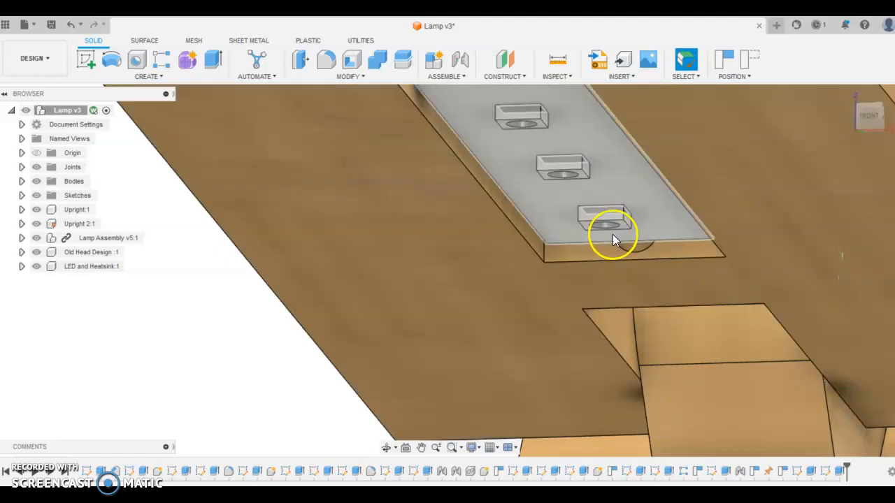
click(666, 226)
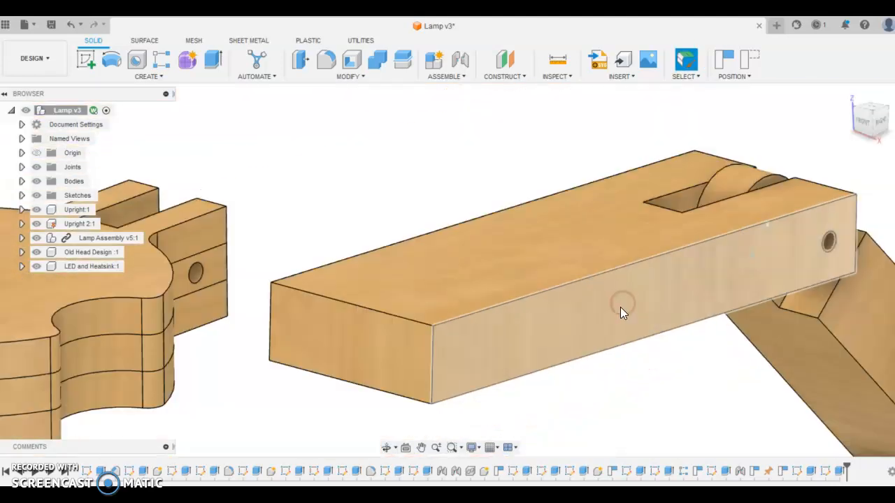
- Examine the back of the lamp arm and the small hole in the base behind the upright
click(620, 307)
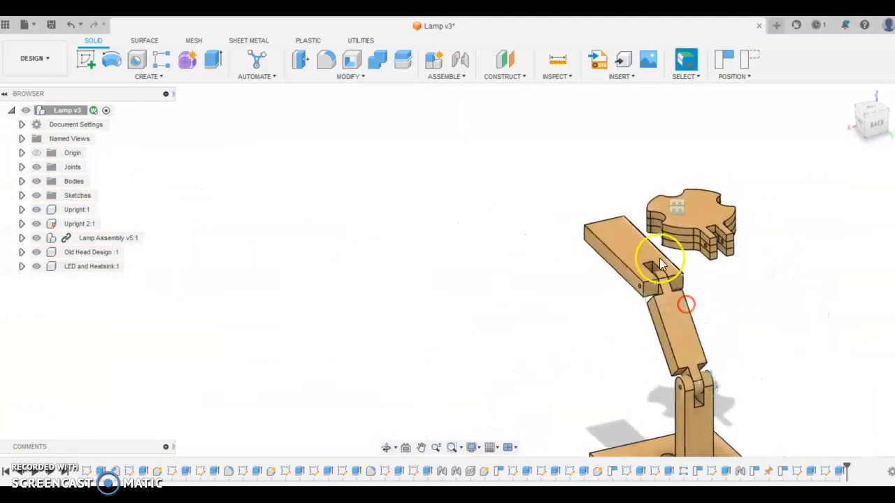
scroll(674, 363, up, 5)
scroll(716, 366, up, 2)
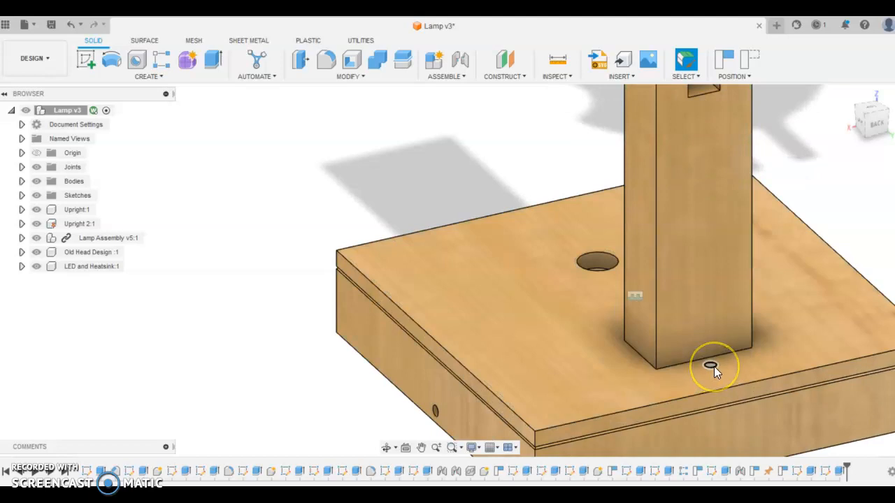
scroll(713, 367, down, 2)
scroll(714, 367, down, 2)
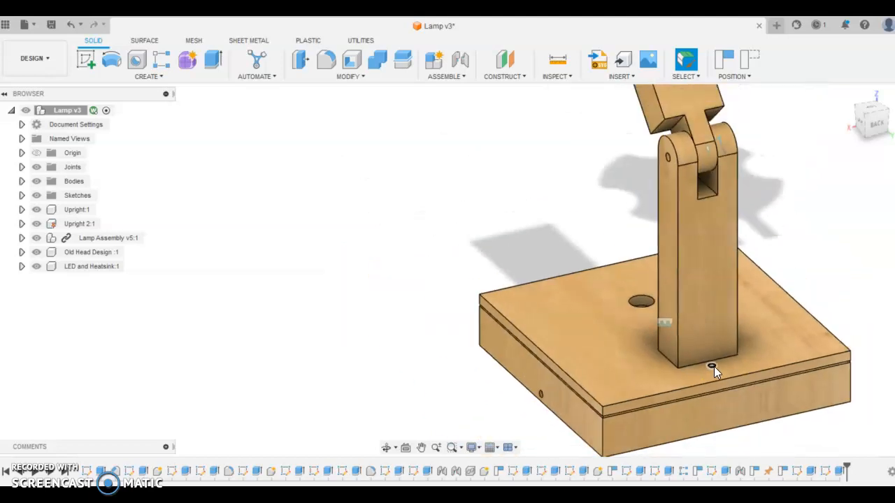
scroll(714, 367, down, 3)
shift+middle_drag(660, 289, 778, 283)
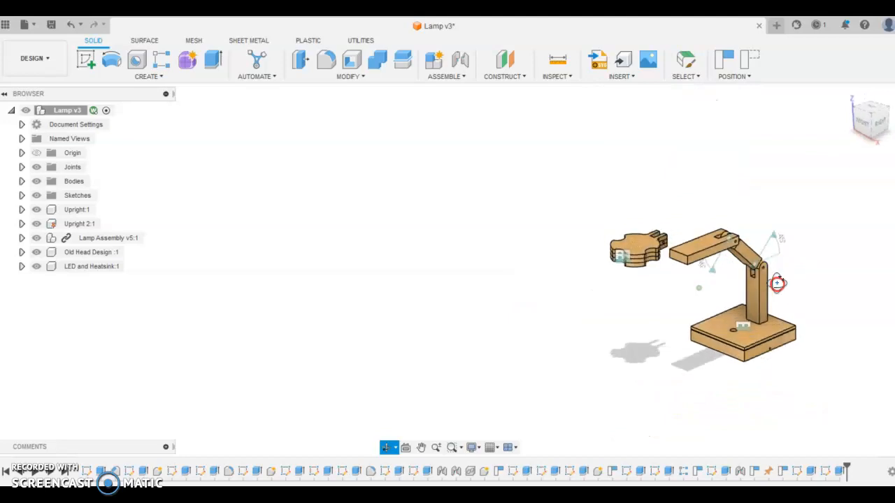
- Try to delete the rectangular lamp head by its top face
scroll(713, 285, up, 5)
click(706, 293)
right_click(709, 297)
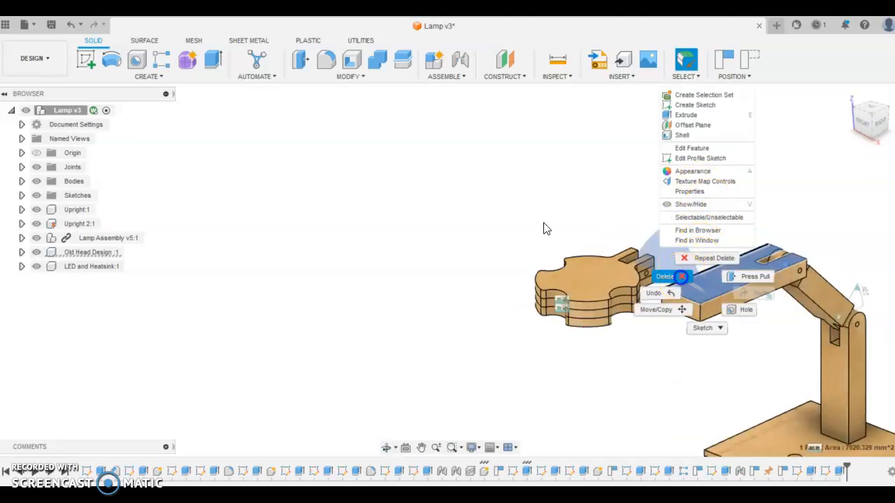
click(668, 276)
click(644, 406)
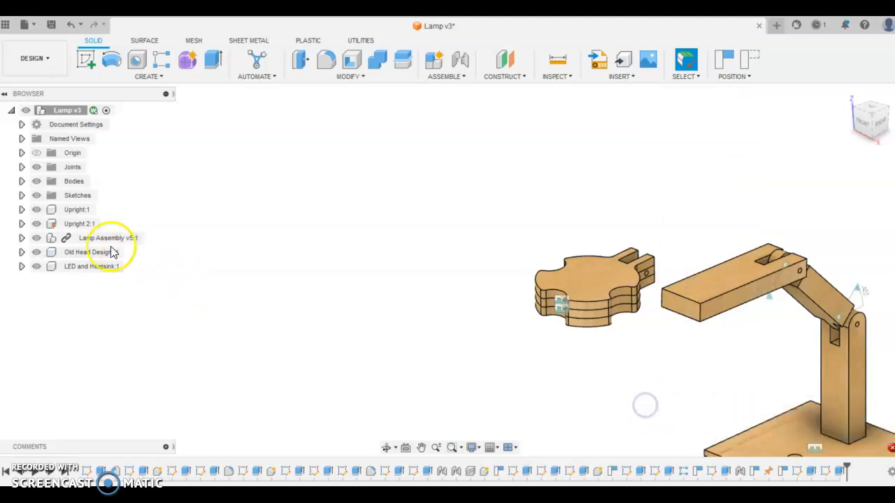
- Delete the Old Head Design component from the lamp assembly
click(706, 288)
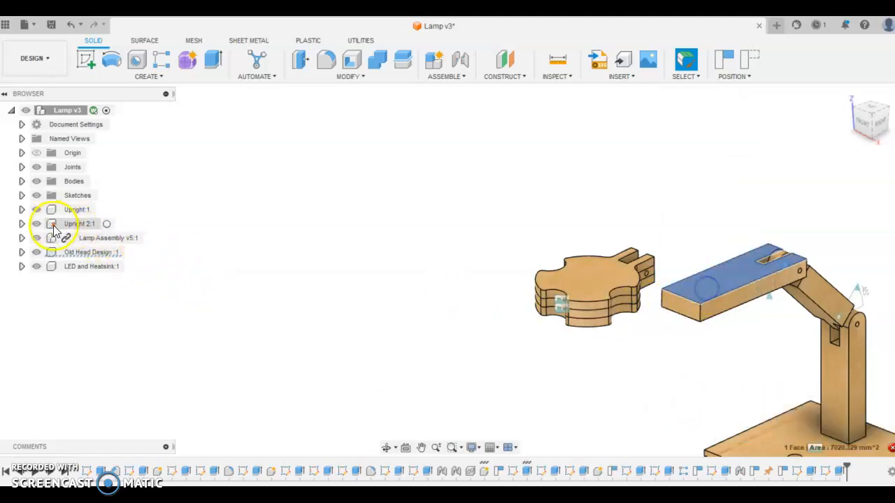
click(67, 253)
right_click(69, 251)
click(86, 261)
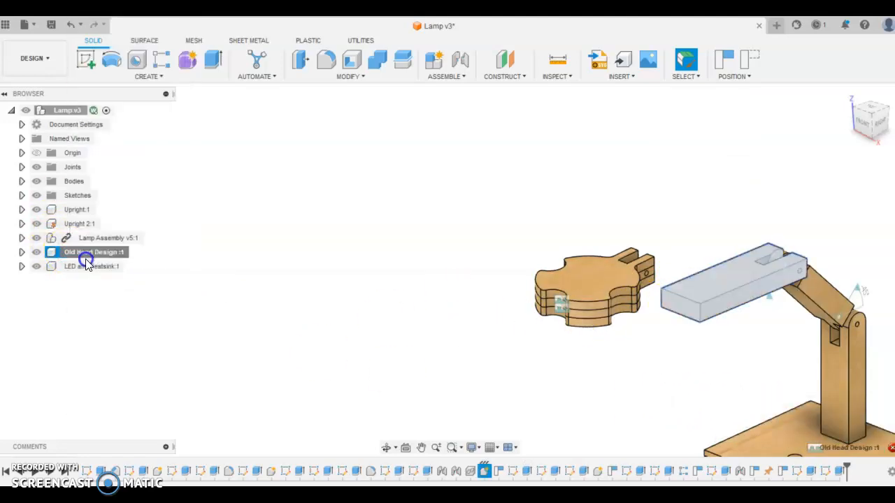
click(424, 272)
- Move the LED strip into the round scalloped head and align it across the circular opening on its underside
shift+middle_drag(643, 347, 711, 329)
drag(717, 323, 490, 342)
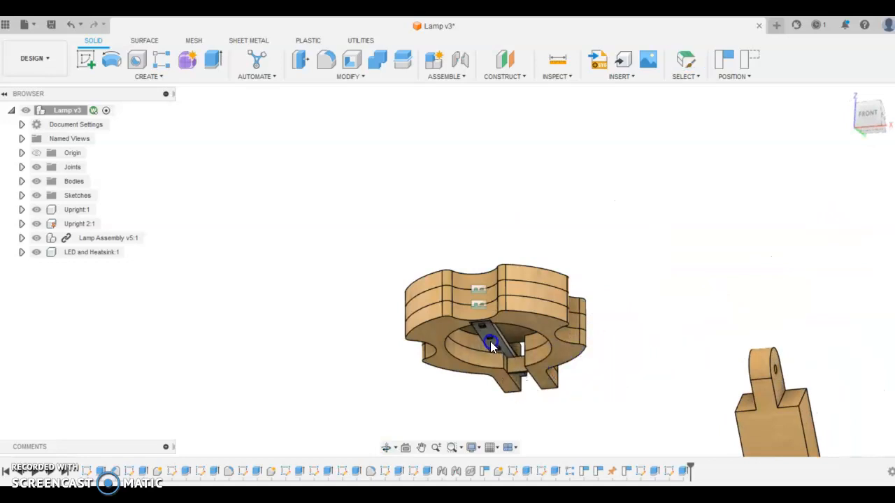
click(876, 134)
drag(495, 327, 505, 283)
click(443, 325)
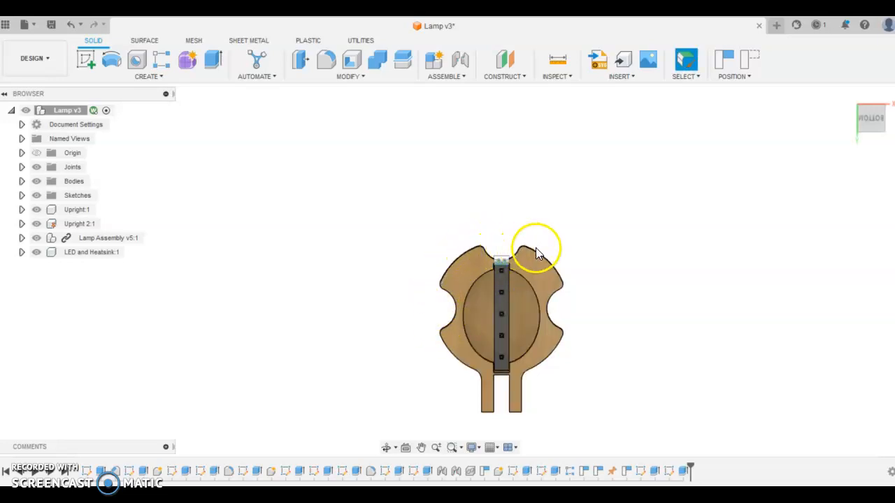
- Examine the round head's three stacked layers and how the LED strip sits across its underside opening
shift+middle_drag(531, 203, 484, 316)
scroll(531, 231, up, 4)
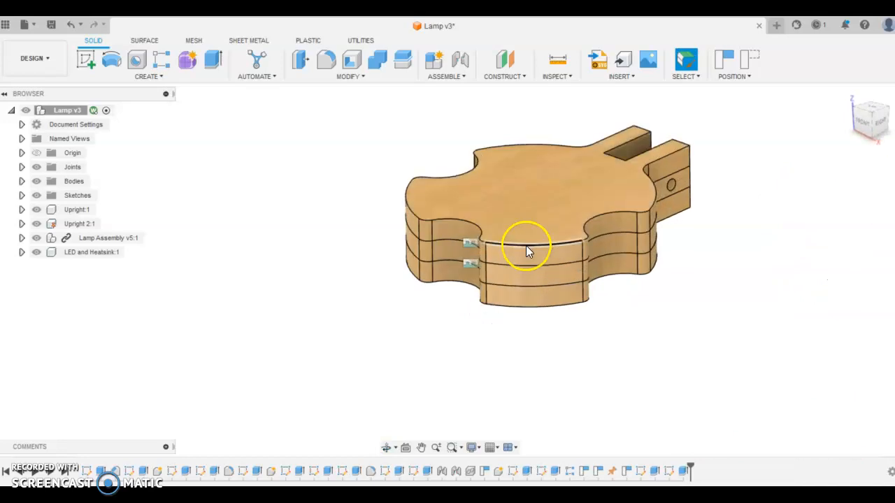
scroll(527, 248, up, 5)
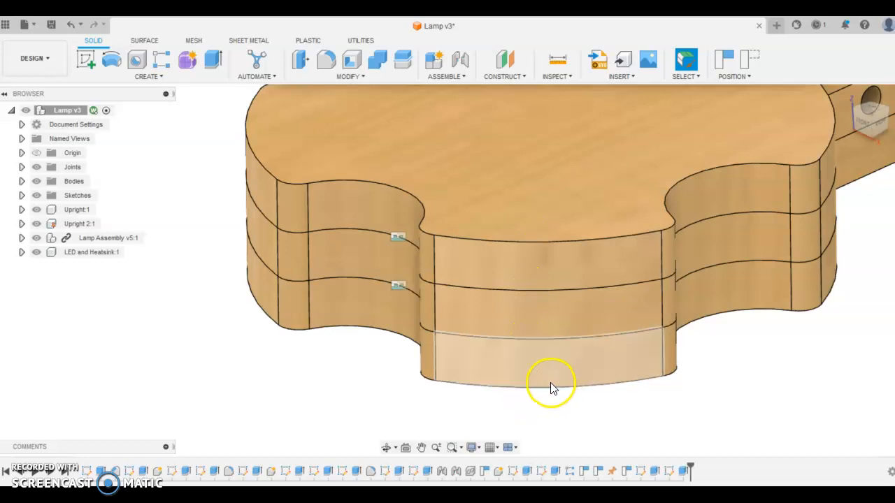
shift+middle_drag(560, 361, 547, 253)
scroll(494, 383, down, 5)
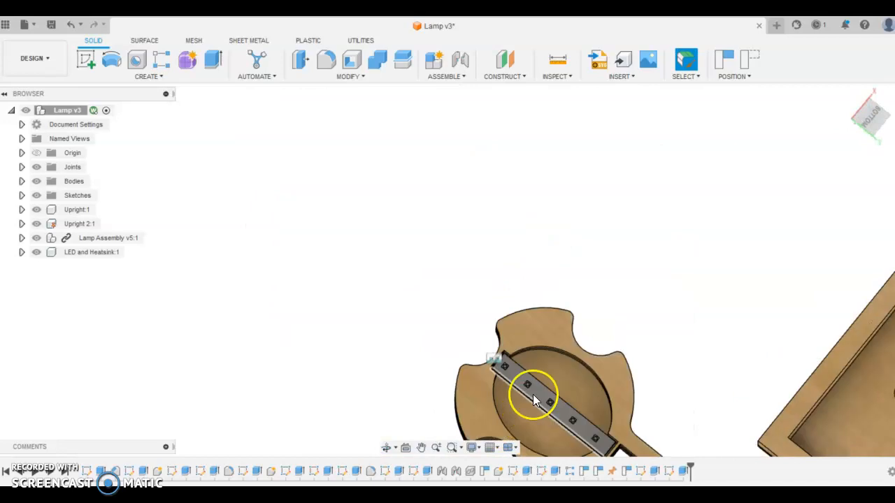
scroll(590, 344, up, 4)
scroll(510, 314, up, 3)
shift+middle_drag(509, 314, 503, 335)
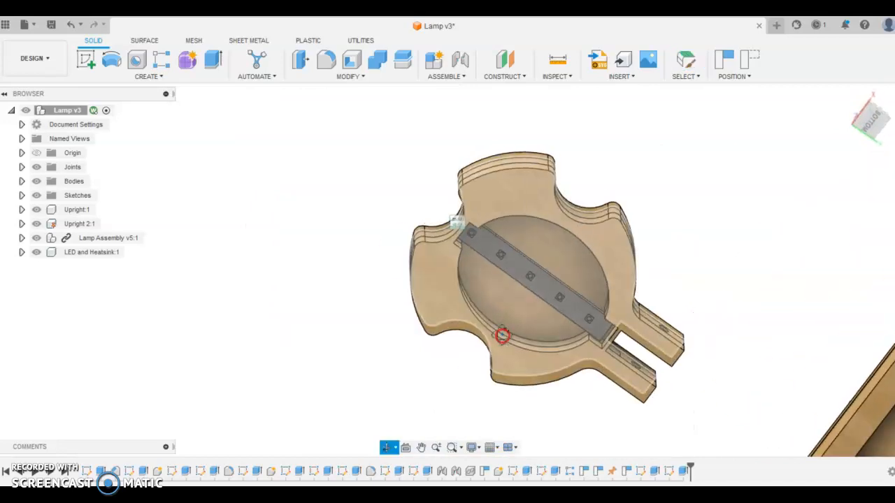
shift+middle_drag(504, 288, 551, 241)
shift+middle_drag(509, 290, 485, 423)
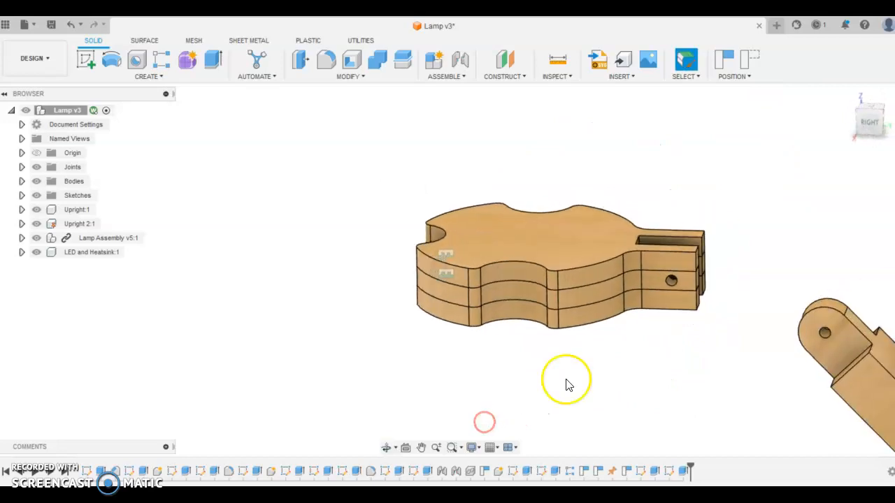
- Inspect the pivot hole and forked end of the round head from the side, above and below
click(659, 316)
click(670, 284)
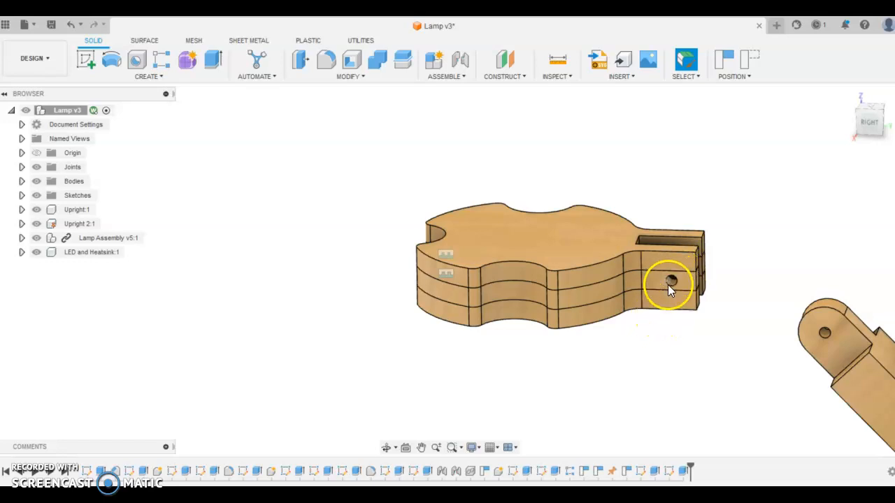
shift+middle_drag(661, 145, 688, 290)
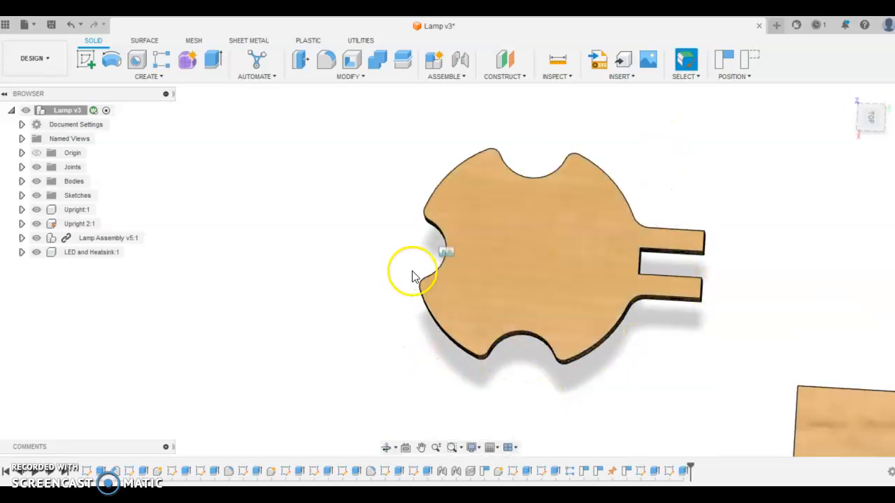
shift+middle_drag(490, 206, 490, 106)
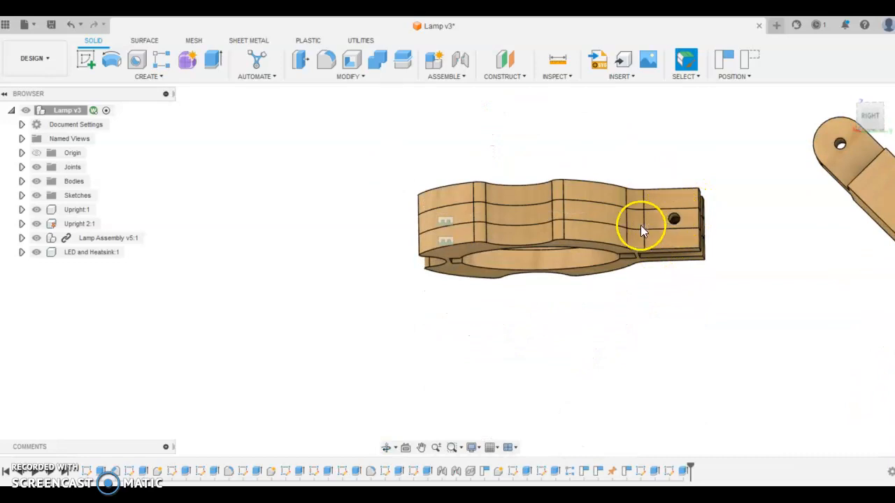
shift+middle_drag(503, 292, 434, 384)
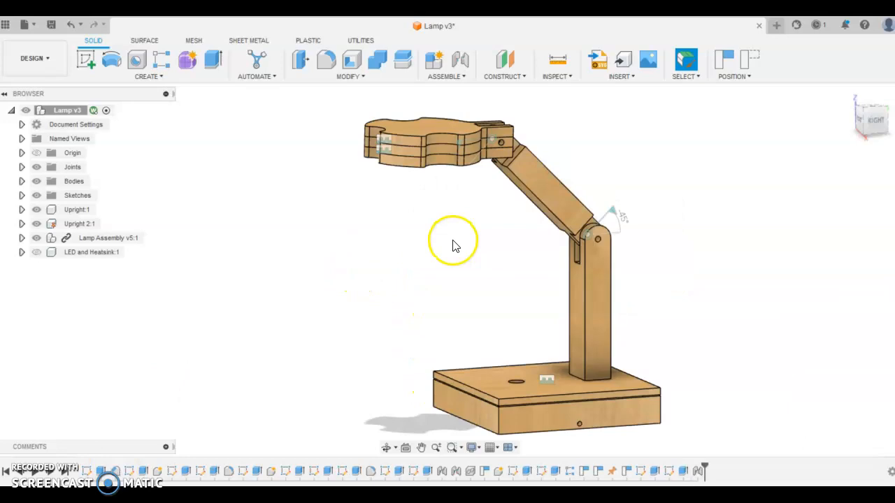
- Review the assembled lamp with the round head attached to the arm from several angles
shift+middle_drag(452, 244, 483, 248)
drag(448, 170, 439, 163)
shift+middle_drag(461, 244, 450, 184)
shift+middle_drag(372, 136, 457, 233)
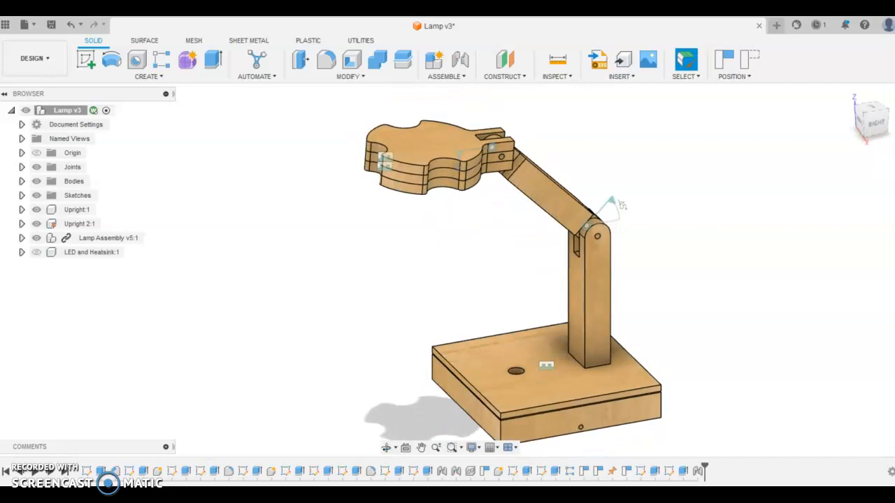
scroll(385, 153, up, 5)
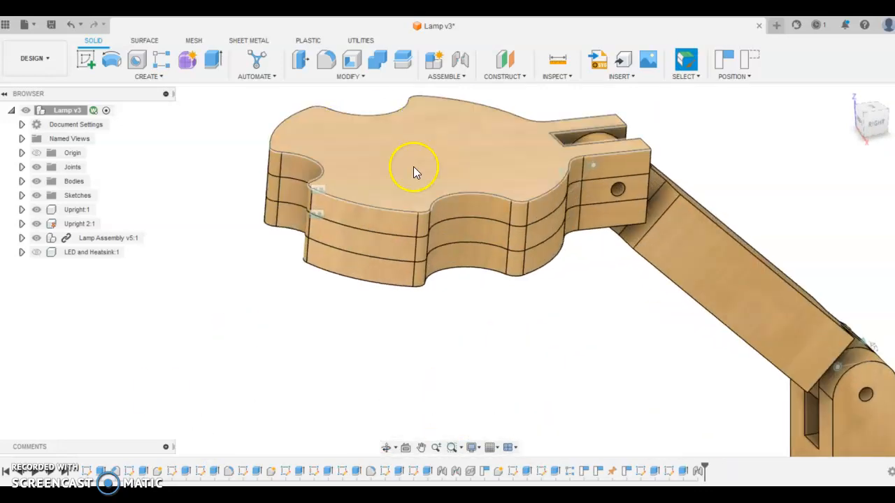
- Create a new design and save it as "Lamp Head 3" in the Laser Cutter Testing location
click(34, 26)
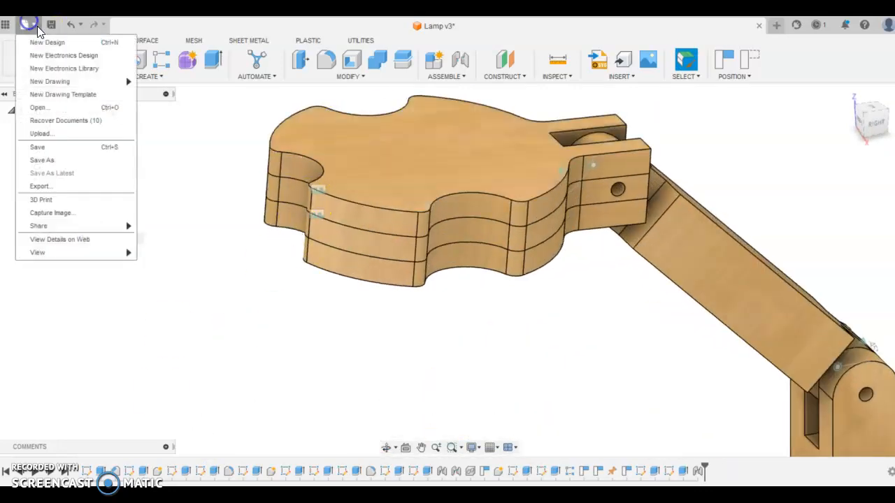
click(43, 42)
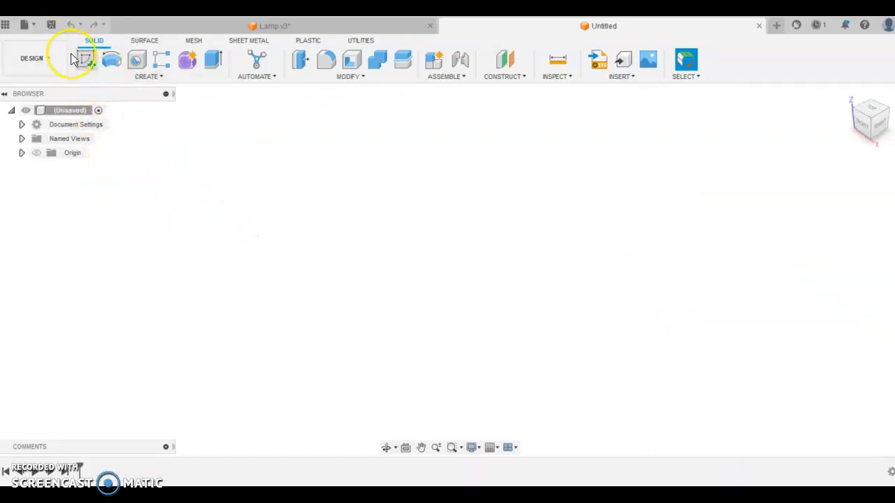
click(51, 26)
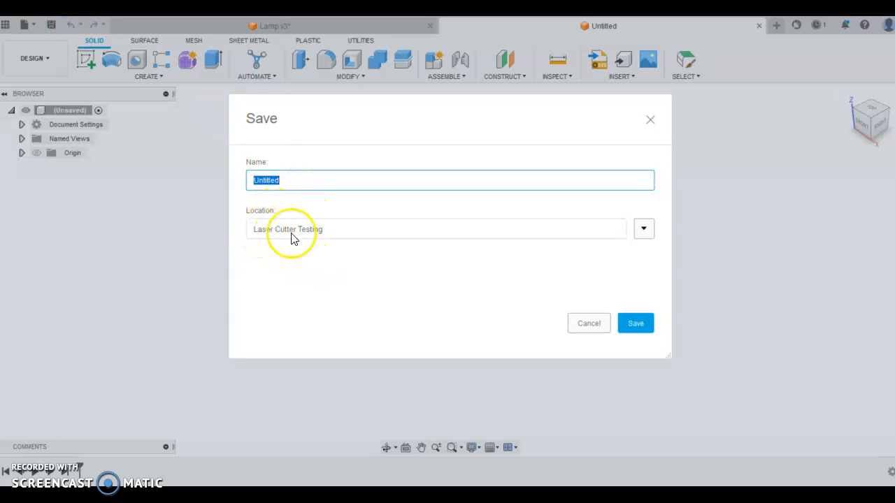
text(Lamp Head 3)
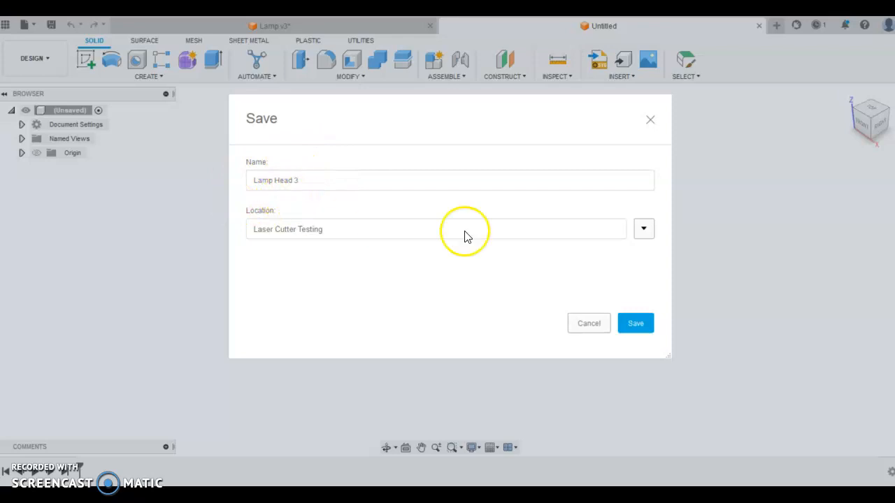
click(636, 322)
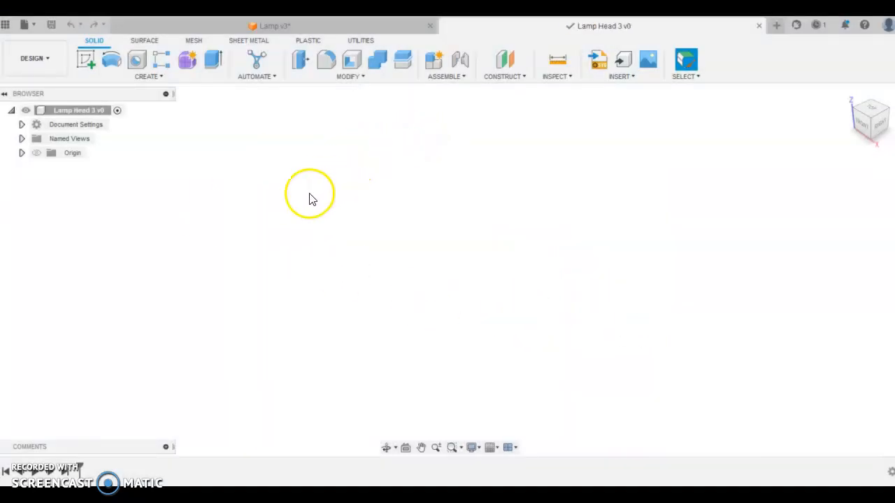
- Try a 180 by 130 mm rectangle from the origin in a new sketch on the horizontal plane, and undo it
click(86, 61)
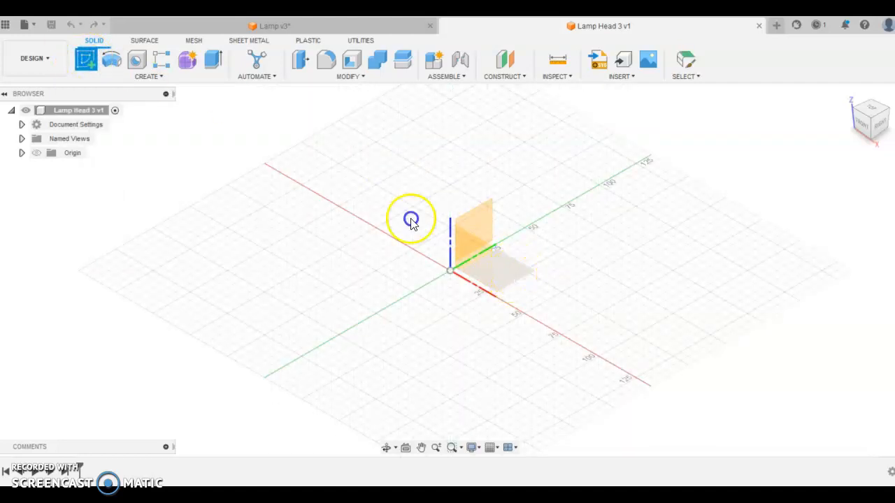
click(516, 278)
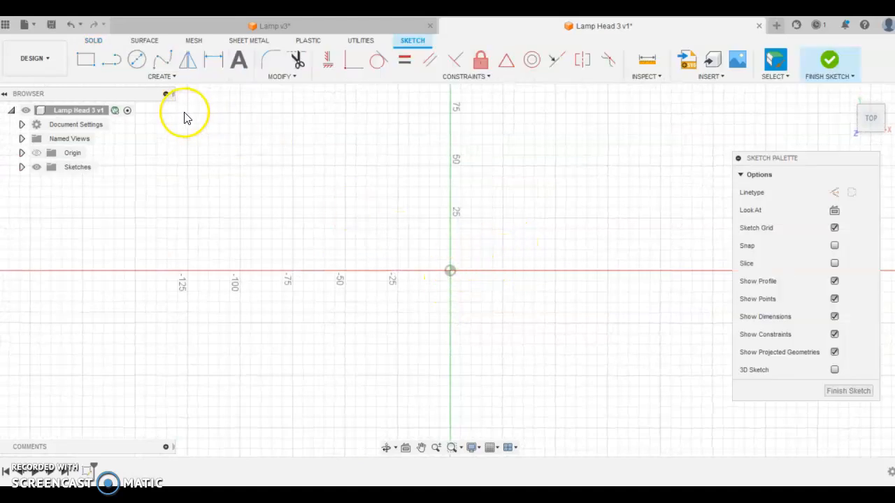
click(86, 61)
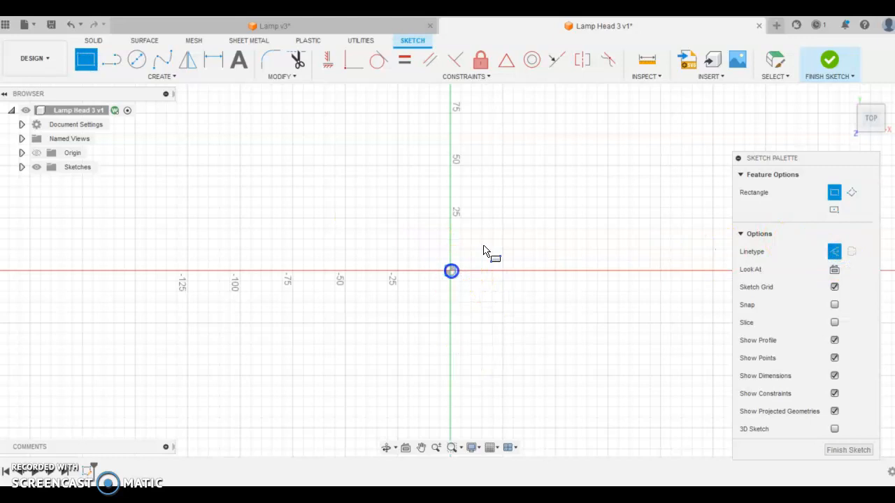
click(450, 270)
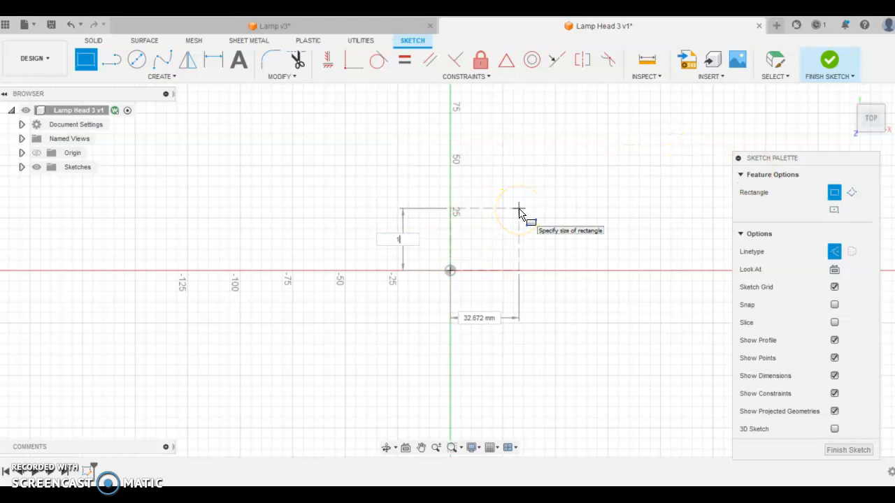
text(130)
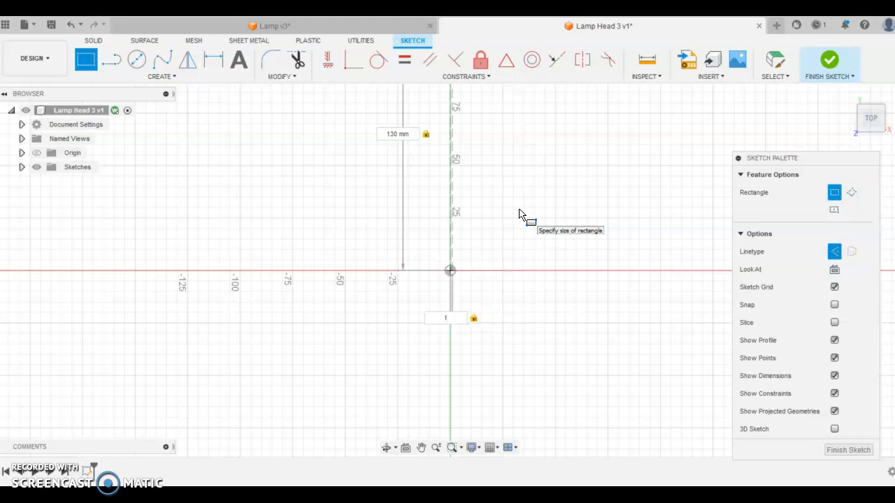
key(Return)
scroll(351, 343, down, 3)
scroll(409, 240, up, 5)
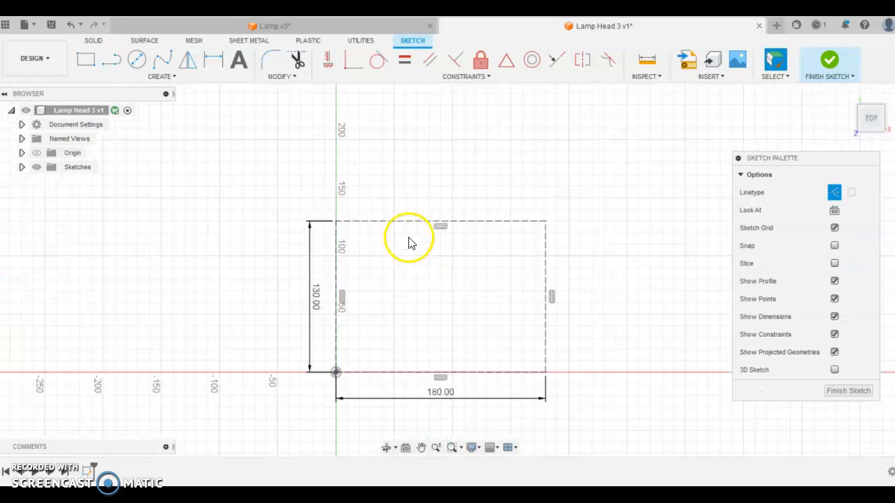
scroll(477, 358, down, 2)
scroll(501, 406, up, 1)
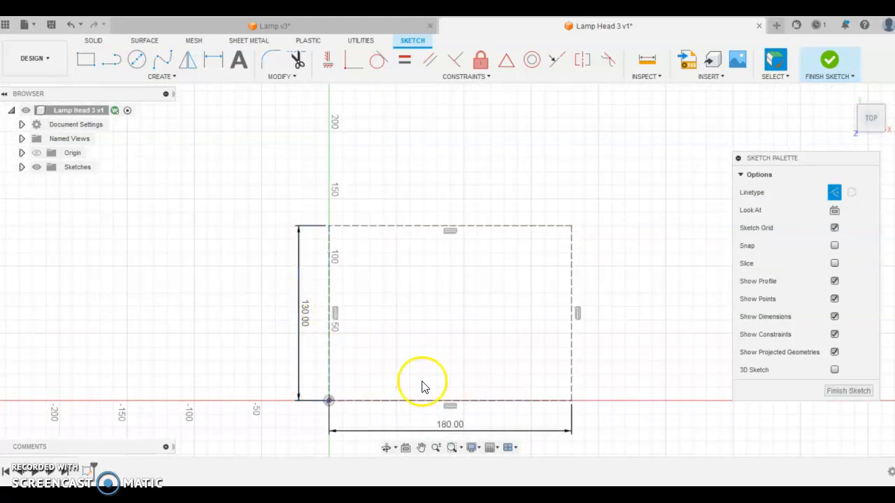
key(ctrl+z)
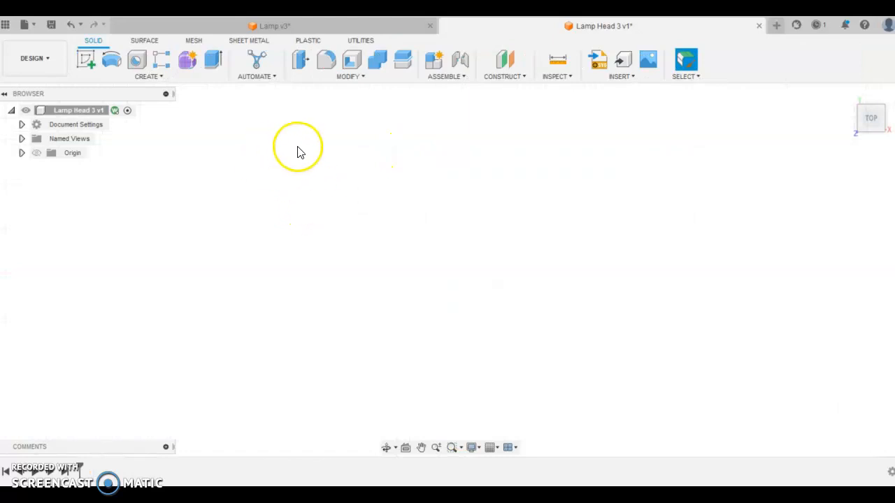
- Start a new sketch on the horizontal XY origin plane
click(85, 66)
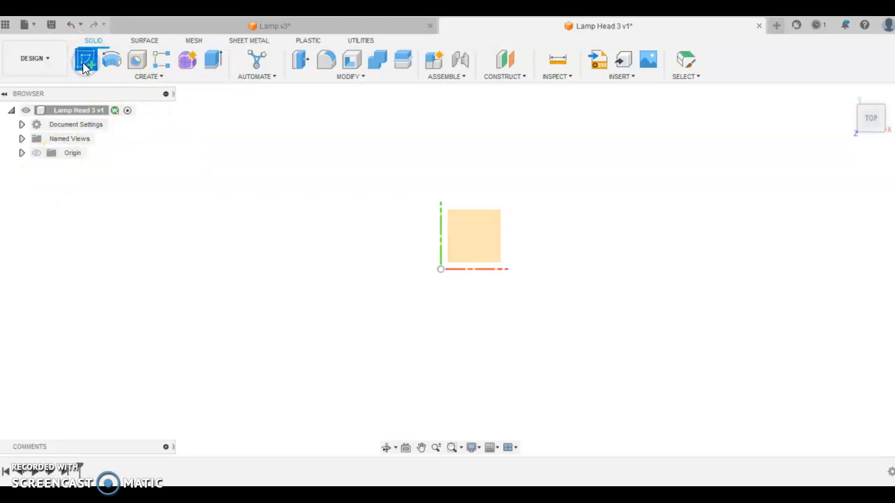
shift+middle_drag(380, 210, 641, 243)
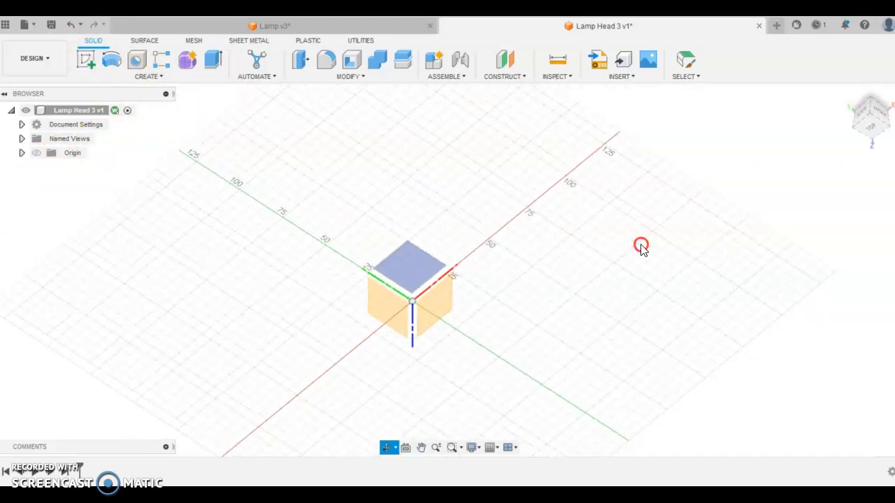
key(Escape)
click(416, 272)
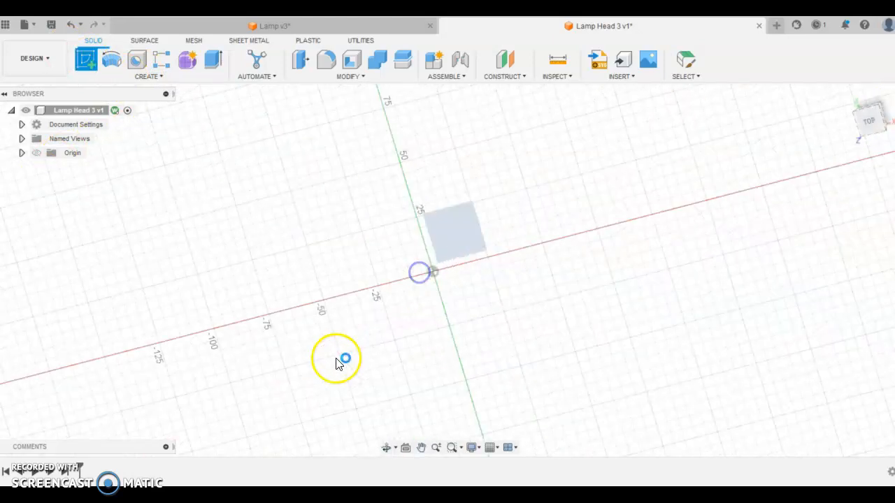
scroll(427, 294, up, 3)
- Switch to the Lamp v3 design and examine the round head's forked end and the arm's mating tongue
click(326, 24)
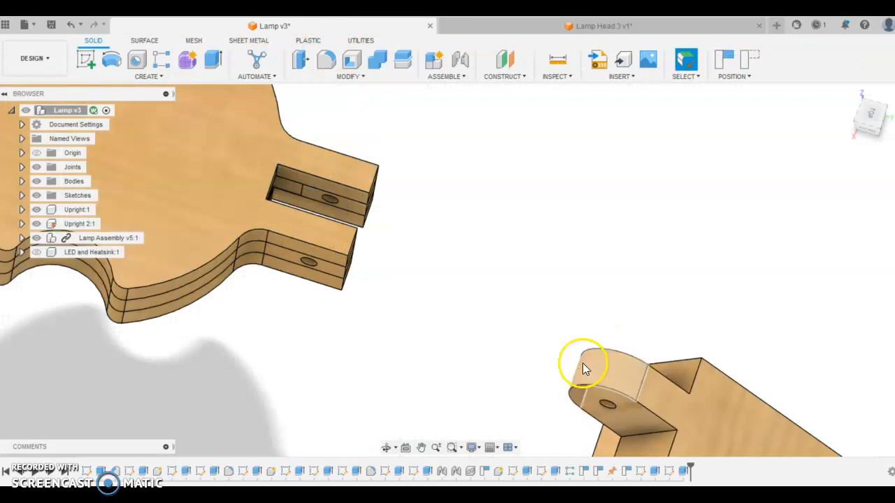
scroll(404, 295, down, 3)
scroll(519, 374, up, 3)
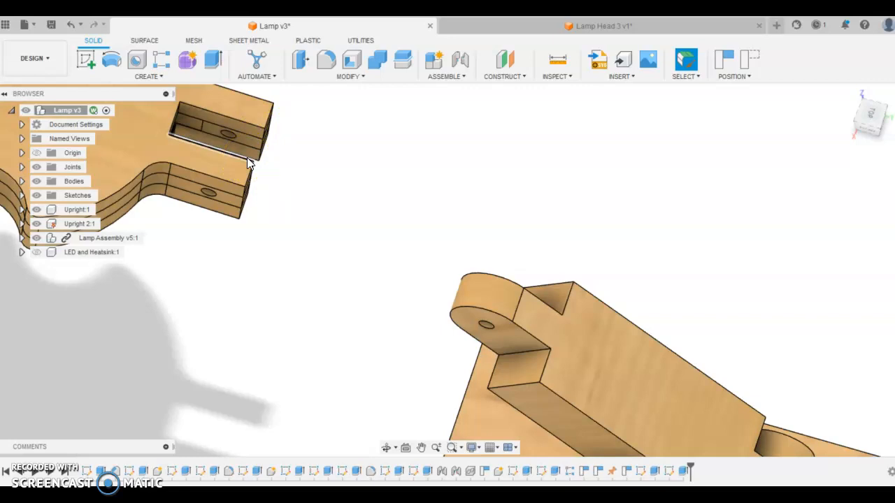
click(260, 135)
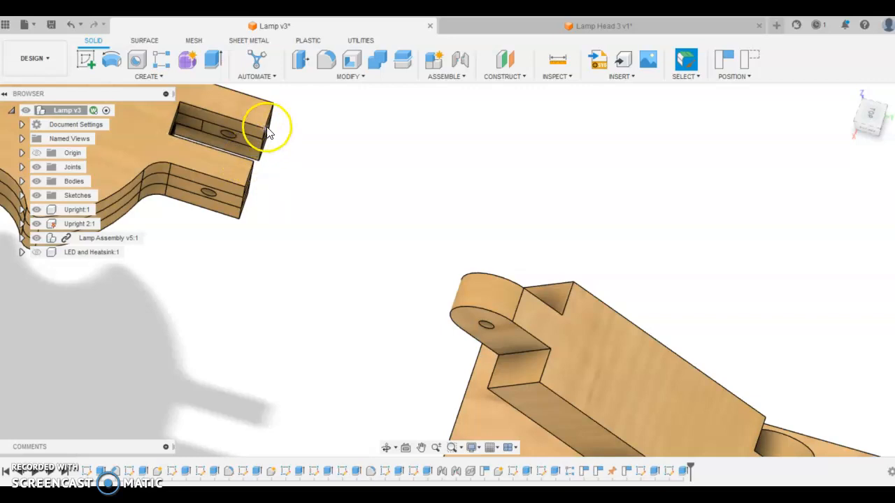
click(269, 135)
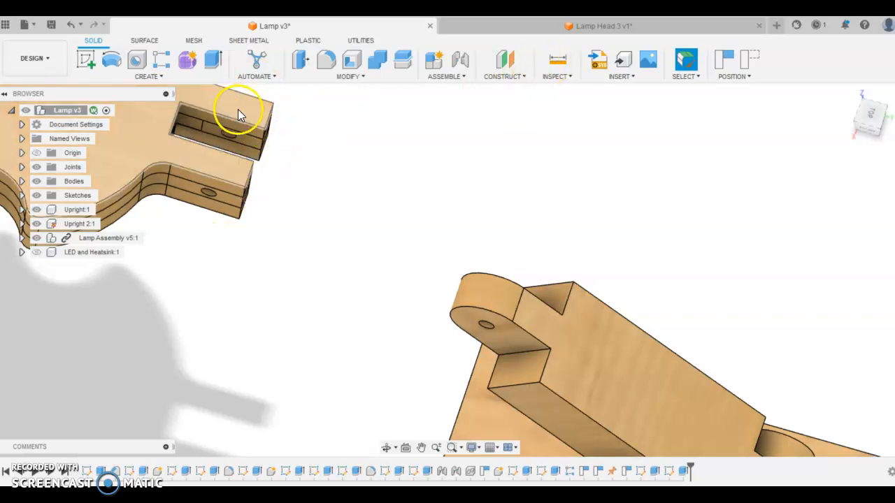
- In the Lamp Head 3 sketch, draw a centre rectangle 30 mm wide and 11.7 mm high at the origin
click(569, 28)
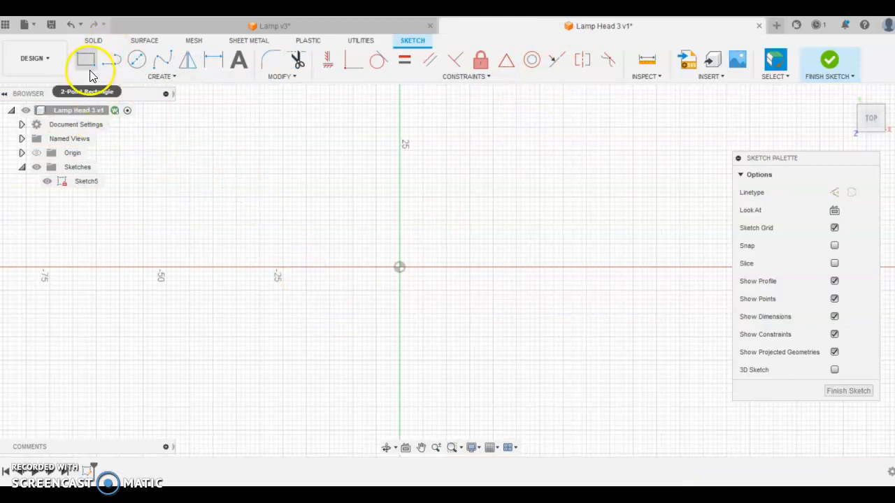
click(115, 79)
mouse_move(110, 103)
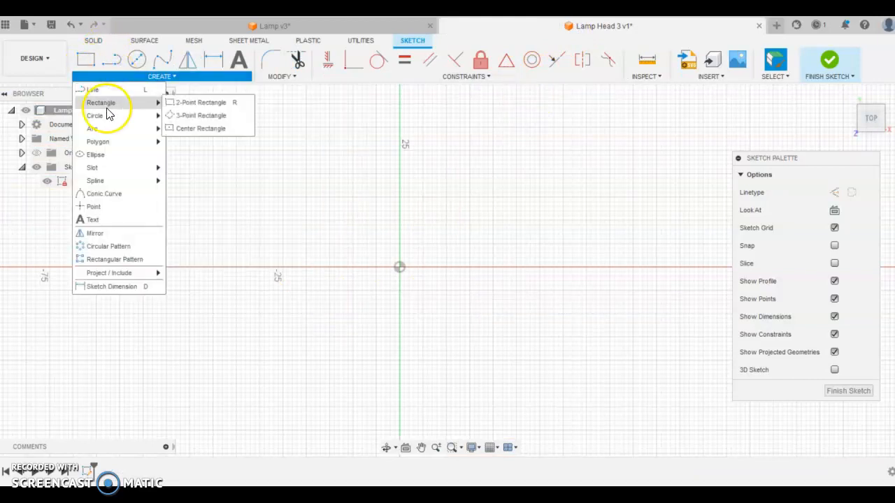
click(186, 132)
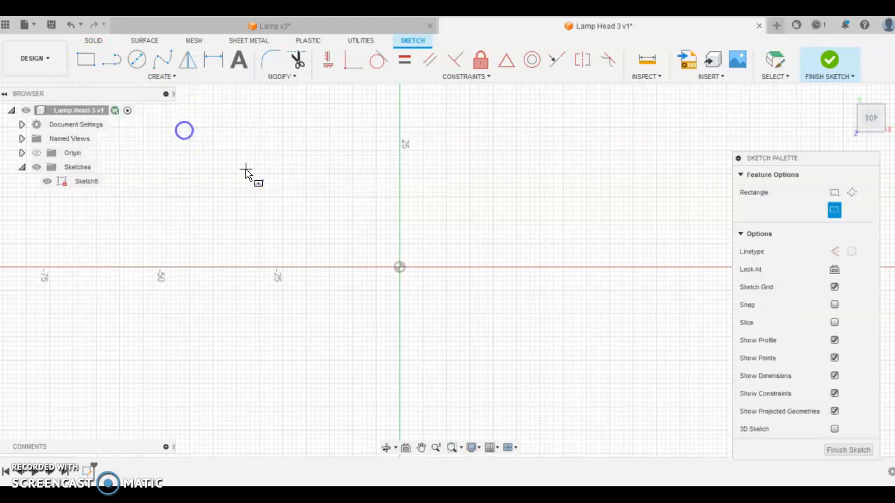
click(399, 267)
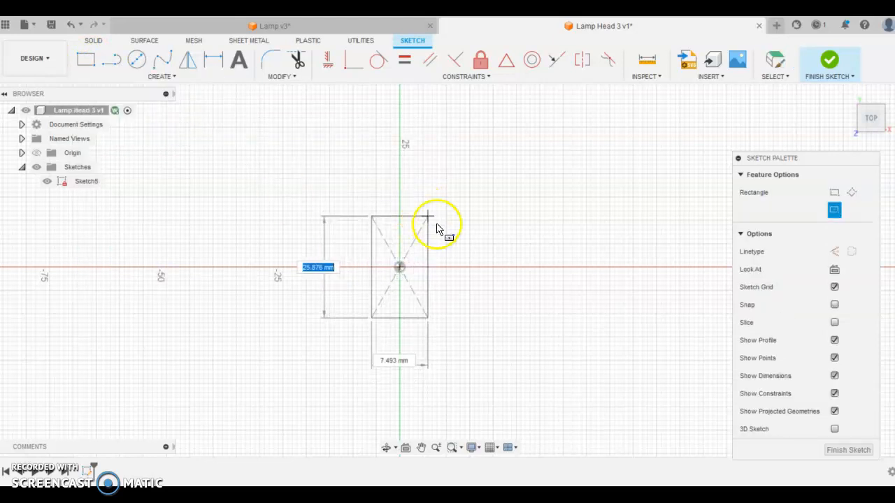
text(11)
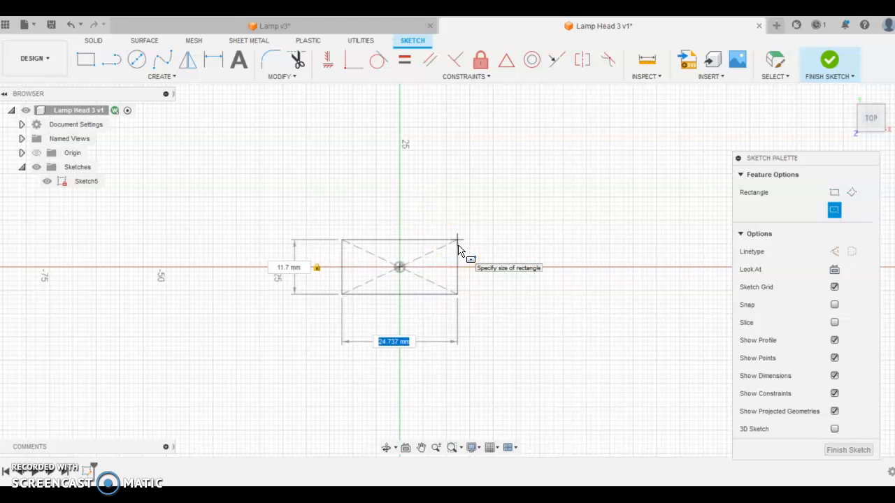
text(30)
key(Tab)
key(Return)
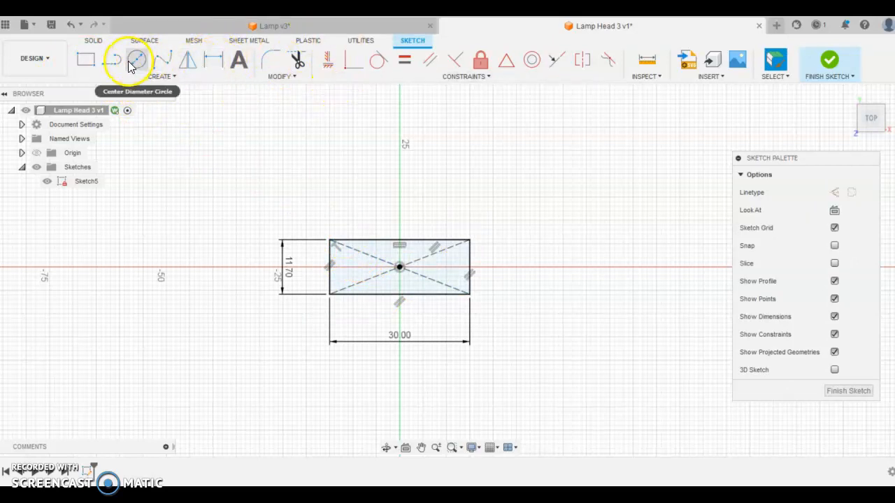
- Draw a second, larger centre rectangle around the first one, also centred on the origin
click(109, 76)
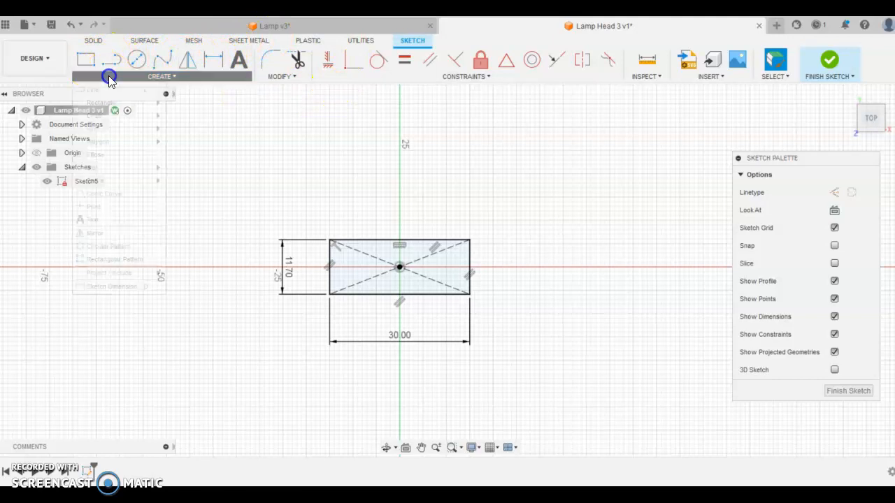
mouse_move(102, 109)
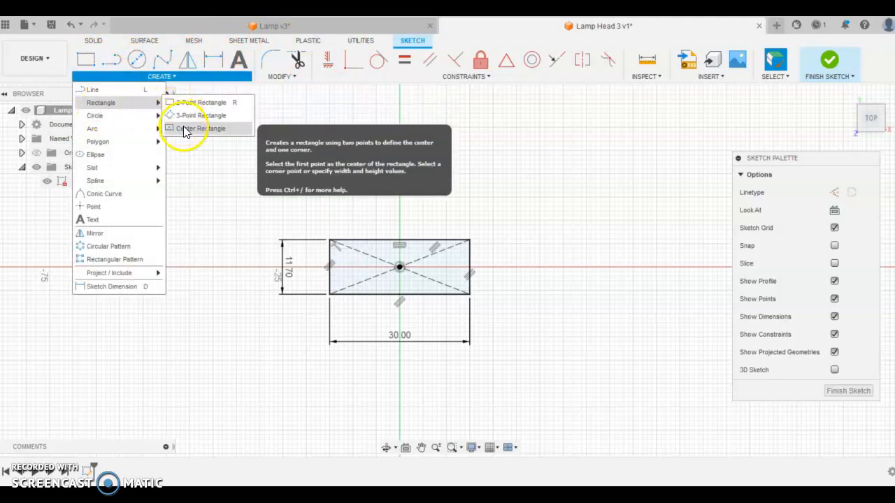
click(185, 128)
click(398, 268)
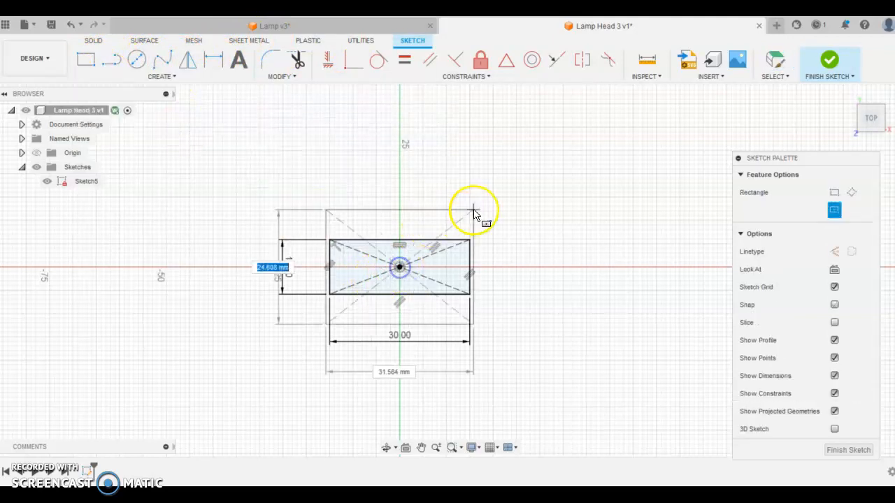
click(536, 189)
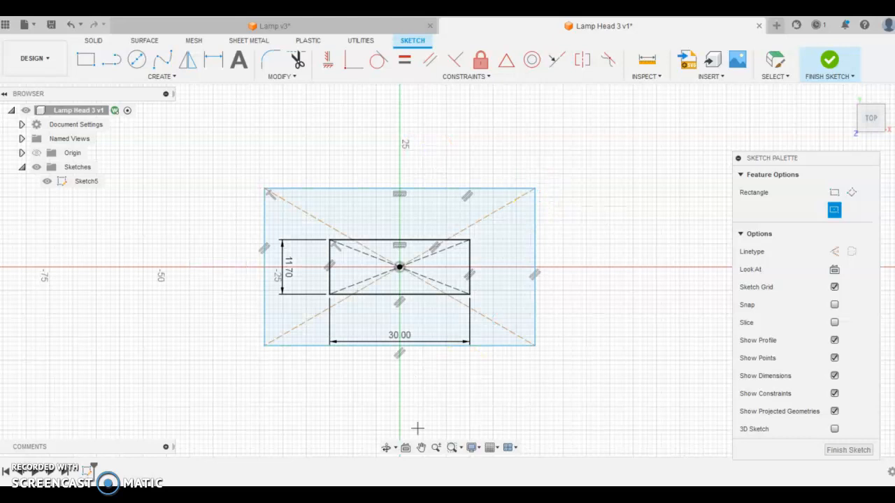
- Dimension the gap between the upper edges of the inner and outer rectangles as 12 mm
key(d)
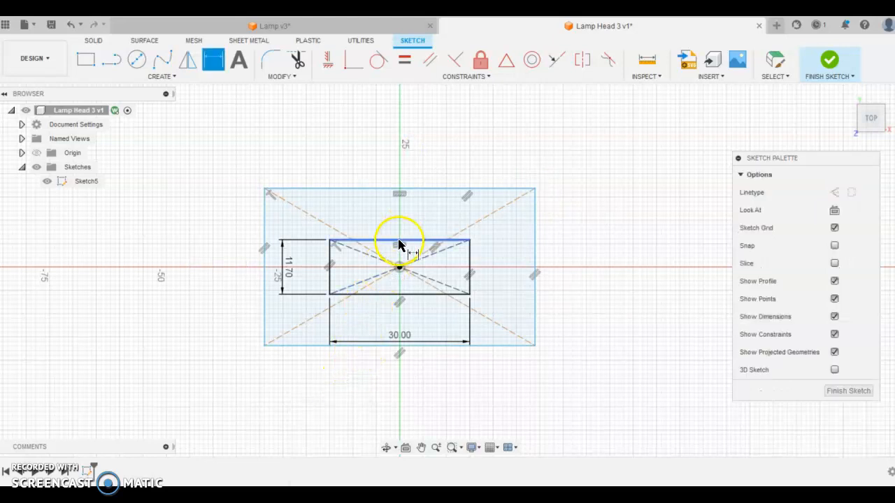
click(399, 240)
click(408, 190)
click(462, 137)
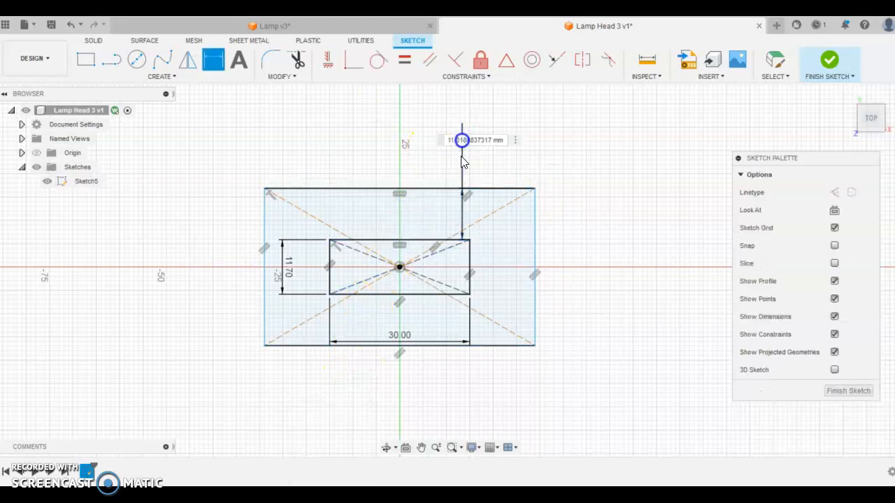
text(12)
key(Return)
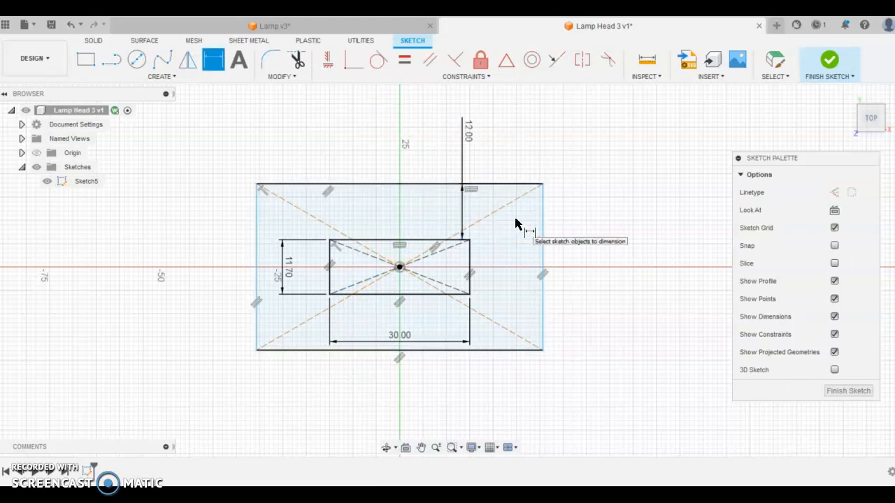
key(Escape)
- Pull the outer rectangle's left edge inward and constrain it collinear with the inner rectangle's left edge
click(256, 233)
mouse_move(257, 233)
mouse_down()
mouse_move(335, 222)
mouse_move(295, 223)
mouse_move(320, 225)
mouse_up()
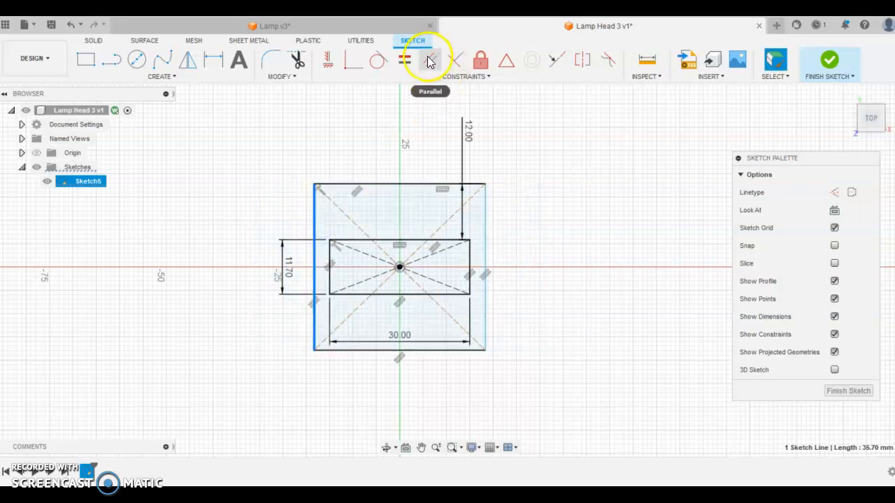
click(555, 61)
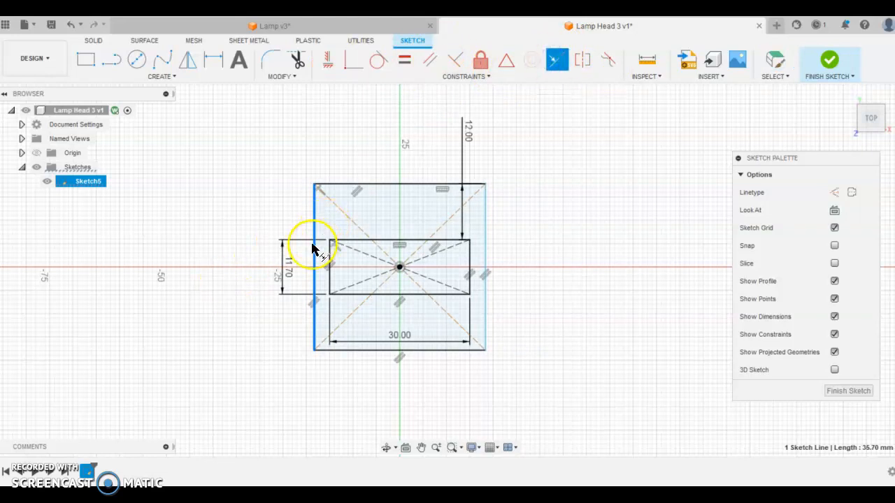
click(332, 260)
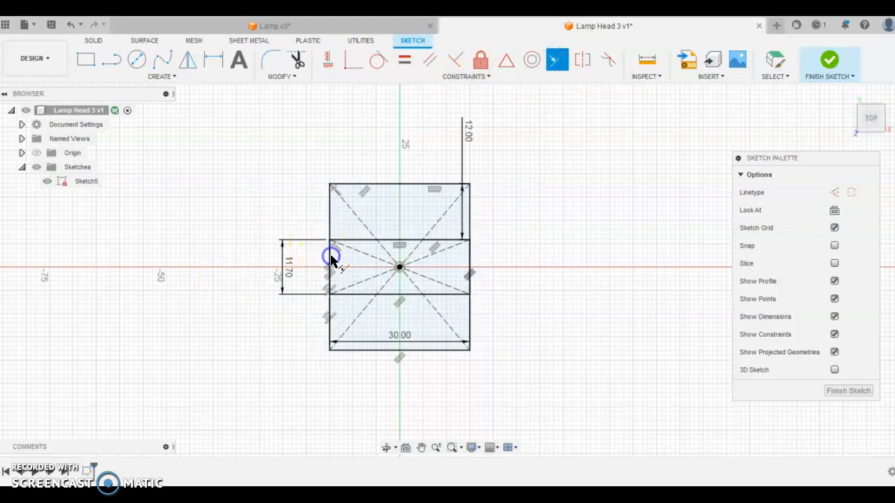
key(Escape)
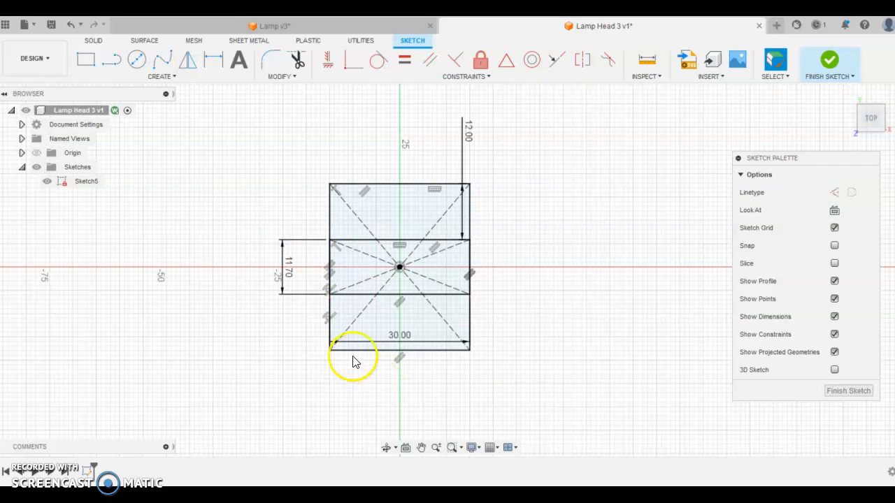
- Move the 30, 12 and 11.7 mm dimensions clear of the rectangles and finish the sketch
drag(400, 341, 387, 399)
drag(468, 130, 522, 126)
click(224, 223)
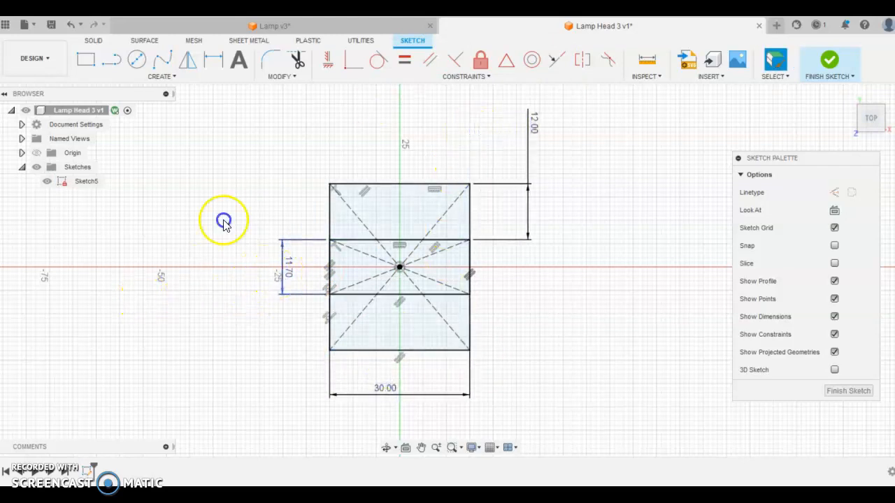
click(367, 232)
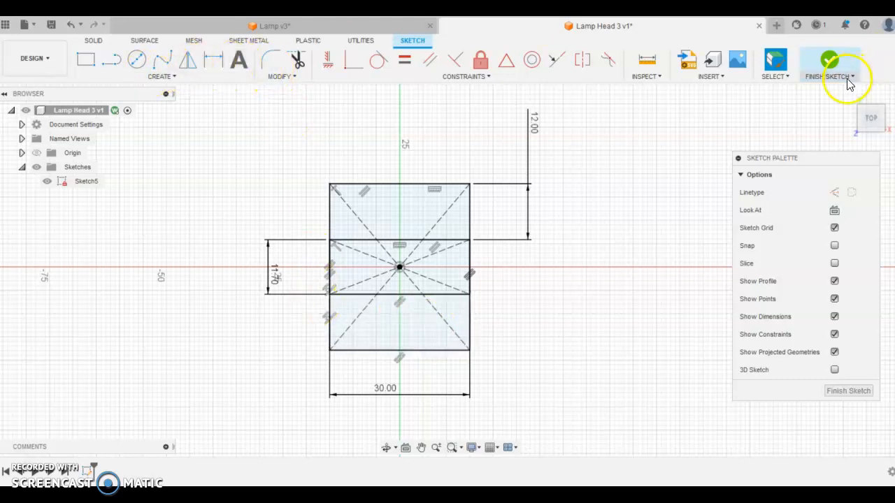
click(829, 64)
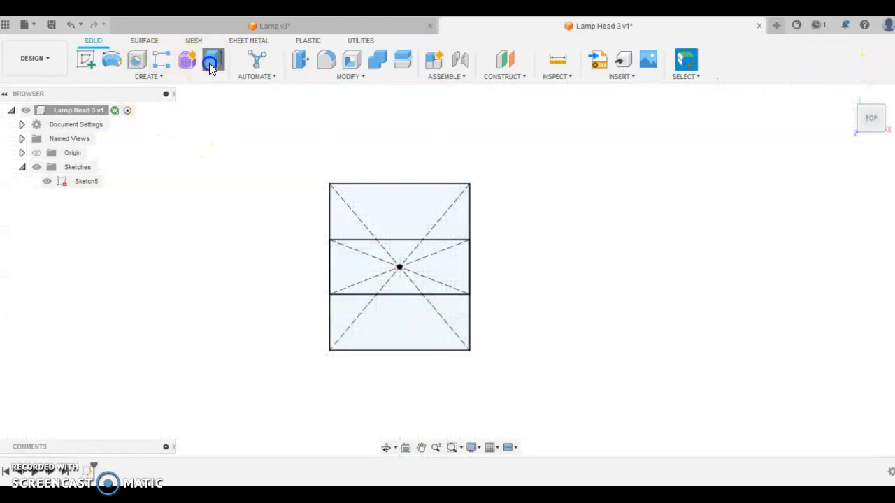
- Extrude the two outer profiles on either side of the middle rectangle 8 mm as new bodies
click(210, 63)
click(410, 226)
click(395, 325)
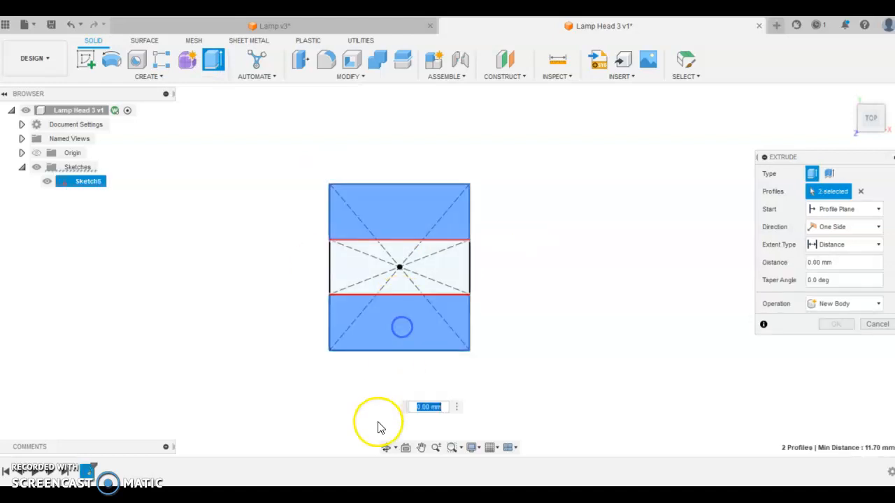
shift+middle_drag(353, 403, 369, 350)
drag(412, 298, 333, 214)
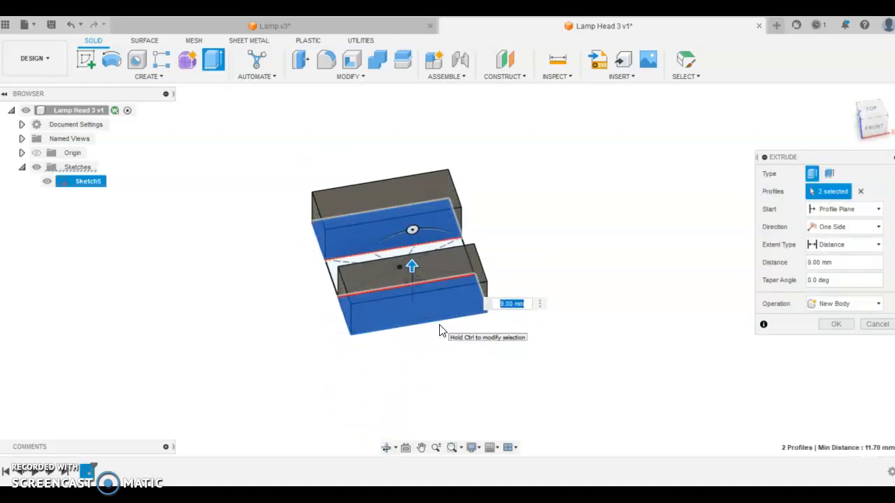
key(Return)
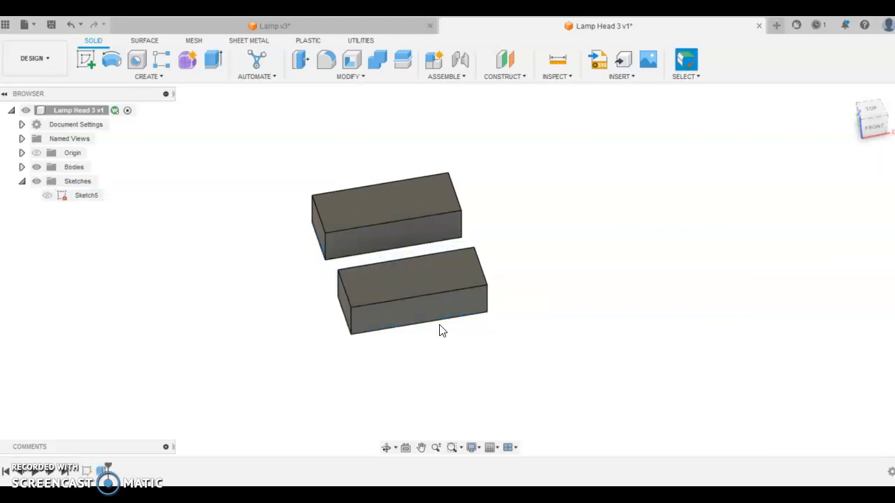
shift+middle_drag(441, 331, 342, 257)
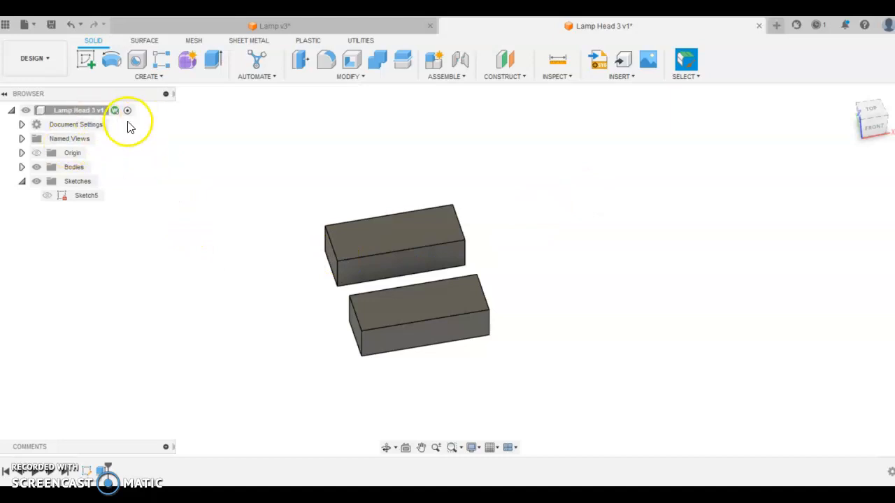
- Start a sketch on the lower block's top face and draw a horizontal line about 94 mm long from the origin, away from the blocks
click(86, 58)
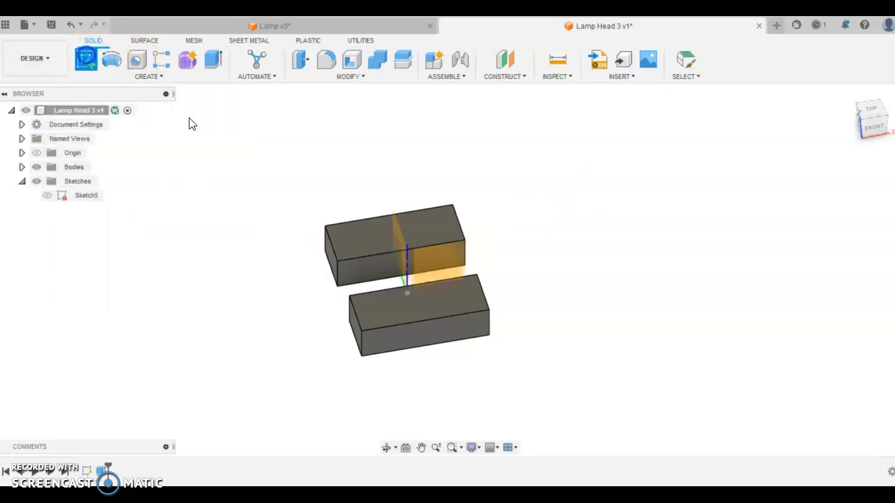
click(390, 312)
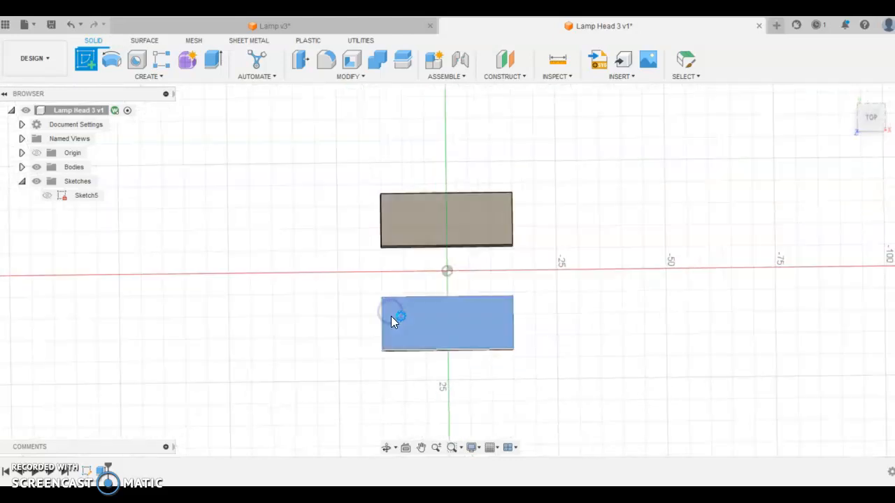
scroll(455, 340, down, 6)
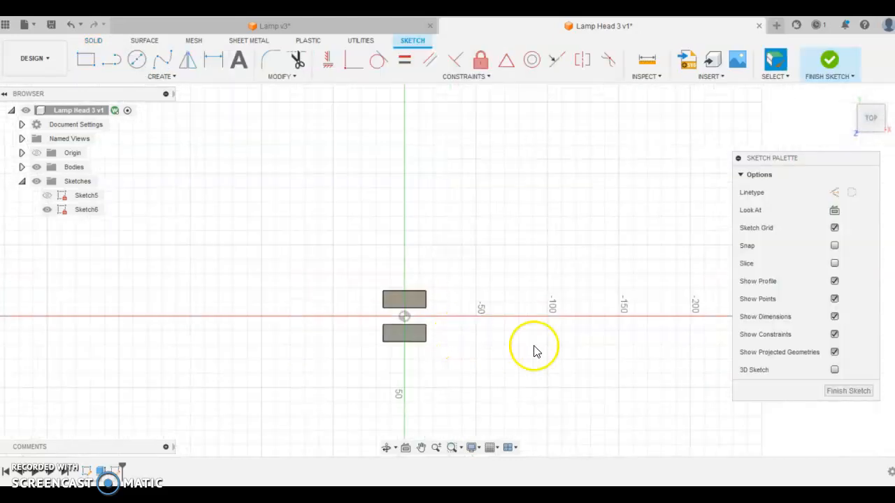
scroll(536, 350, up, 4)
scroll(392, 381, down, 1)
scroll(150, 310, up, 1)
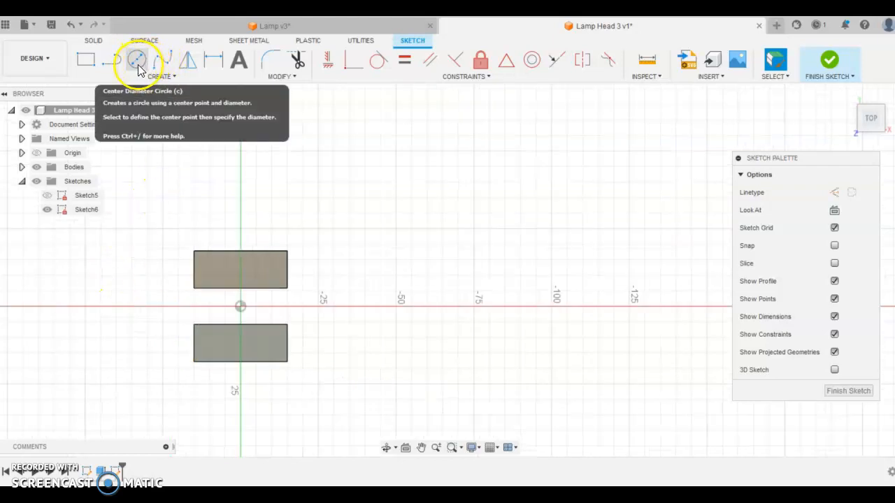
click(111, 59)
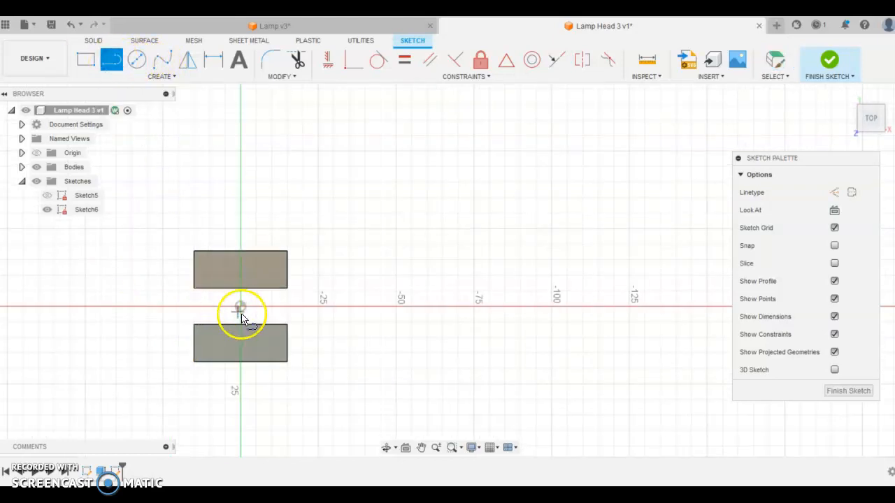
mouse_move(240, 307)
mouse_down()
mouse_move(535, 306)
mouse_move(493, 394)
mouse_up()
key(Escape)
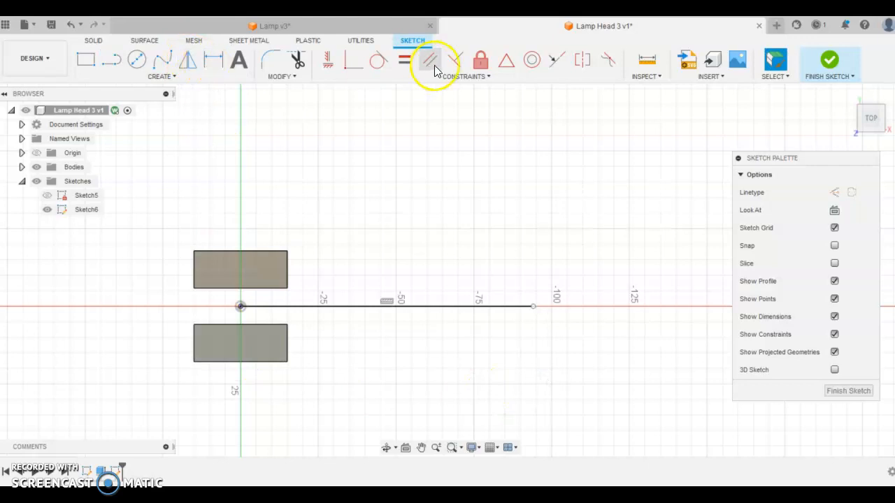
- Convert the horizontal line from the origin into a construction line
click(383, 307)
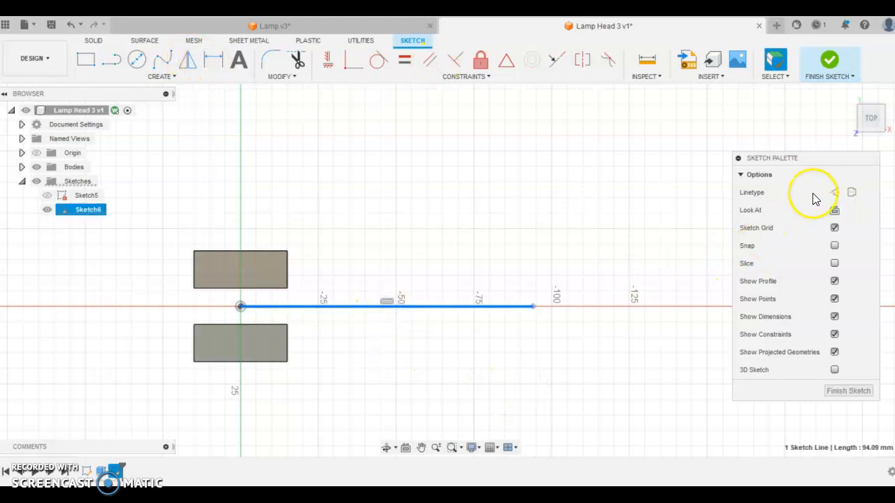
click(739, 158)
click(738, 158)
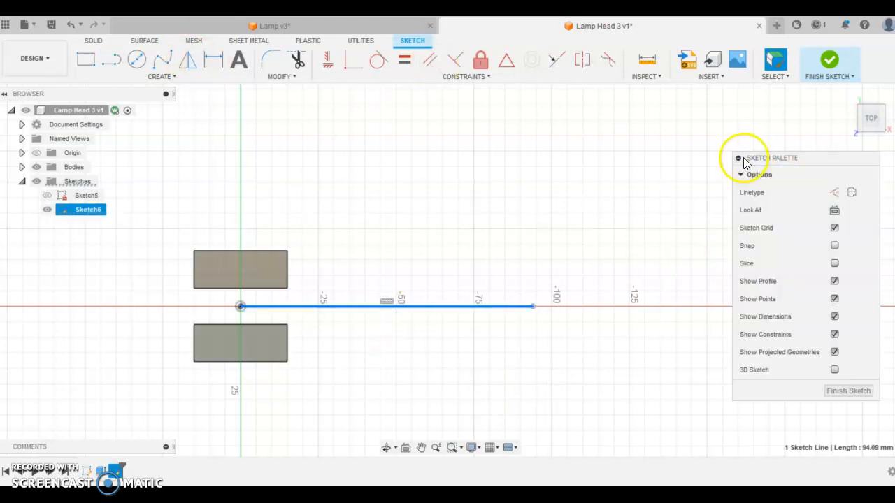
click(836, 193)
click(606, 208)
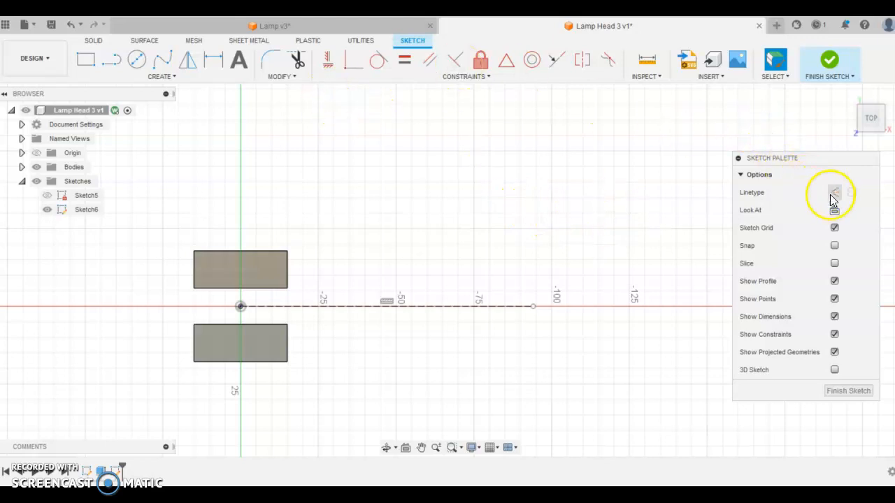
- Draw a circle about 69 mm in diameter, centred on the construction line and passing through the lower block's outer corner
click(136, 62)
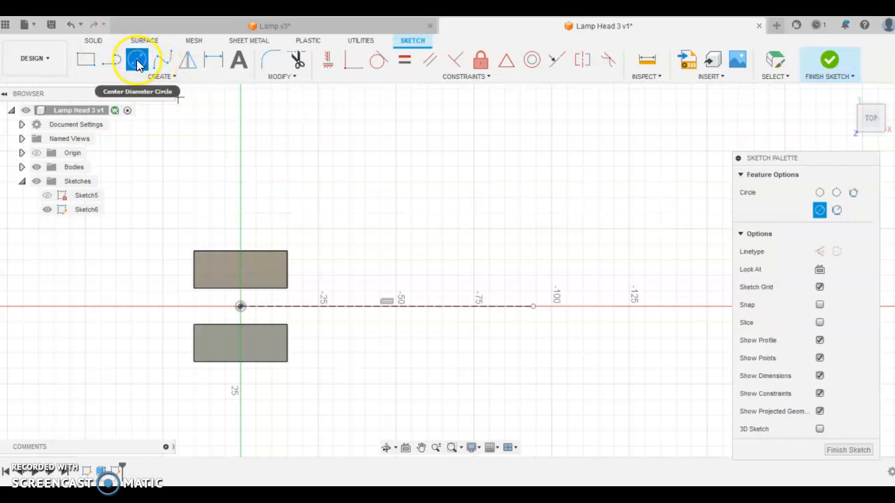
click(379, 307)
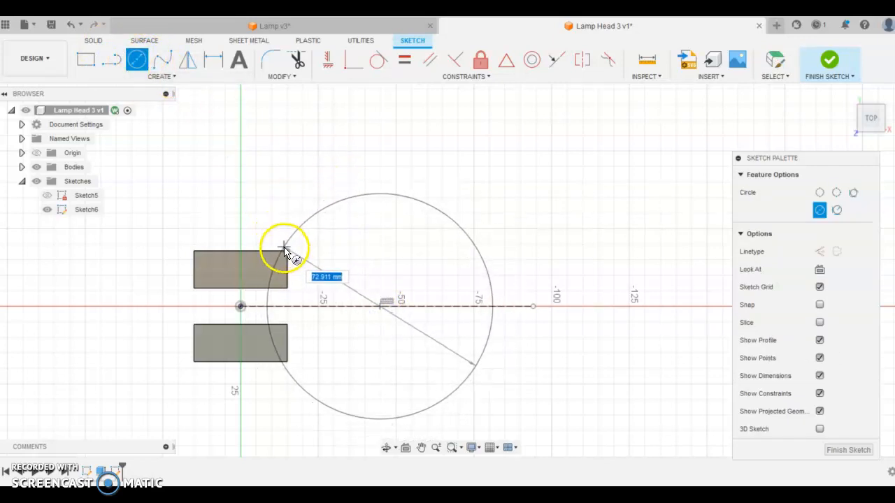
scroll(284, 249, up, 3)
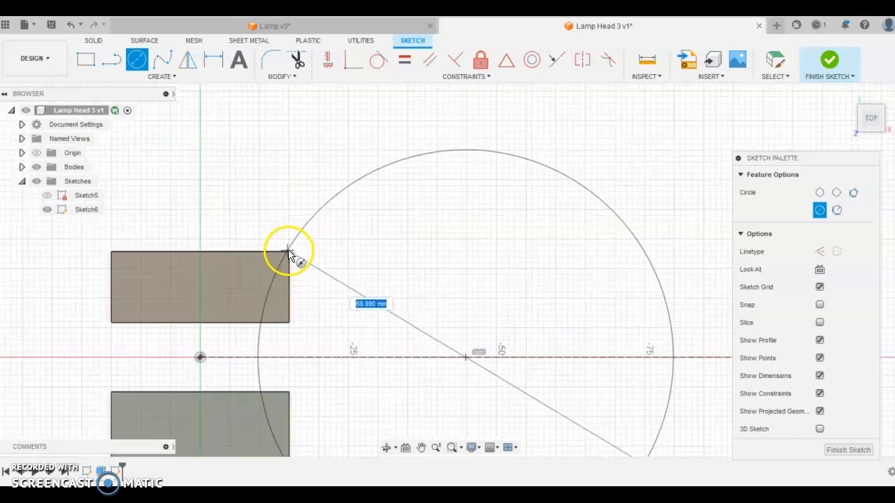
scroll(226, 329, down, 3)
scroll(234, 367, up, 2)
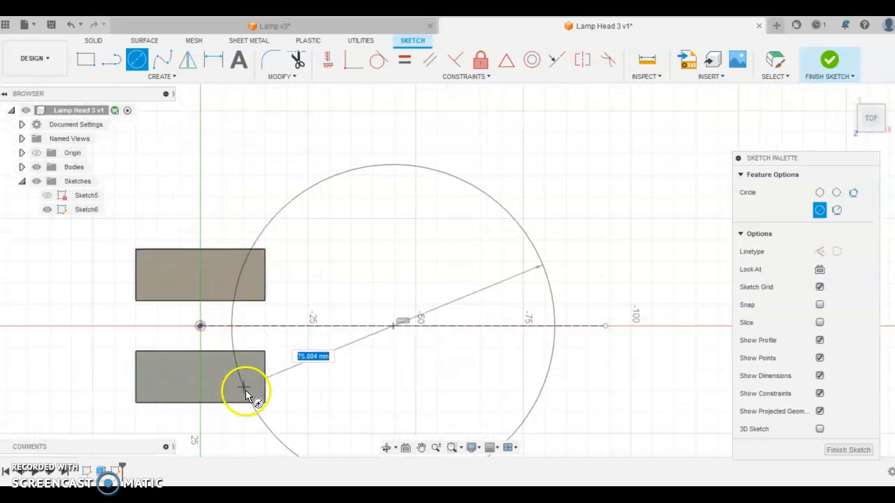
click(267, 408)
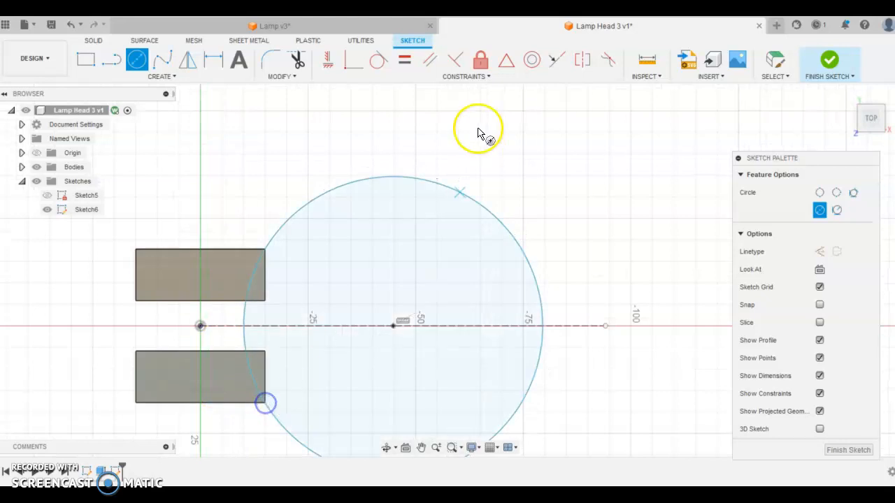
- Dimension the circle's diameter as 130 mm and finish the sketch
scroll(475, 230, down, 3)
scroll(395, 264, up, 2)
key(d)
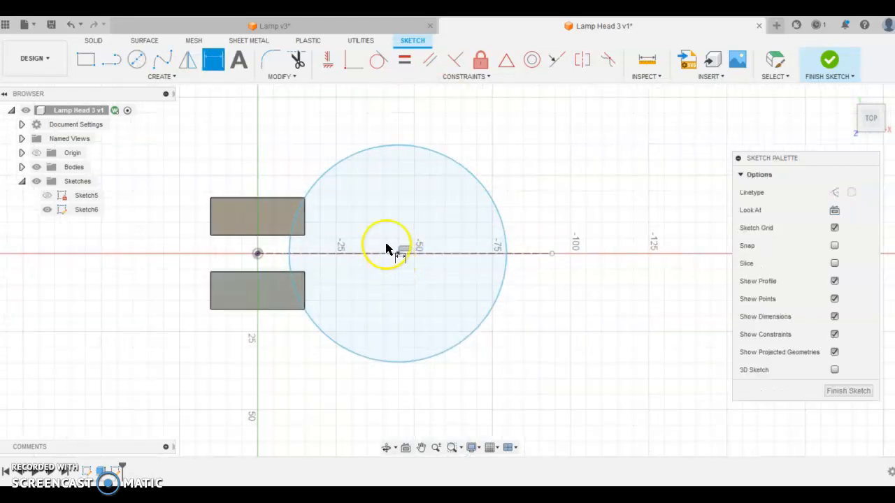
click(401, 144)
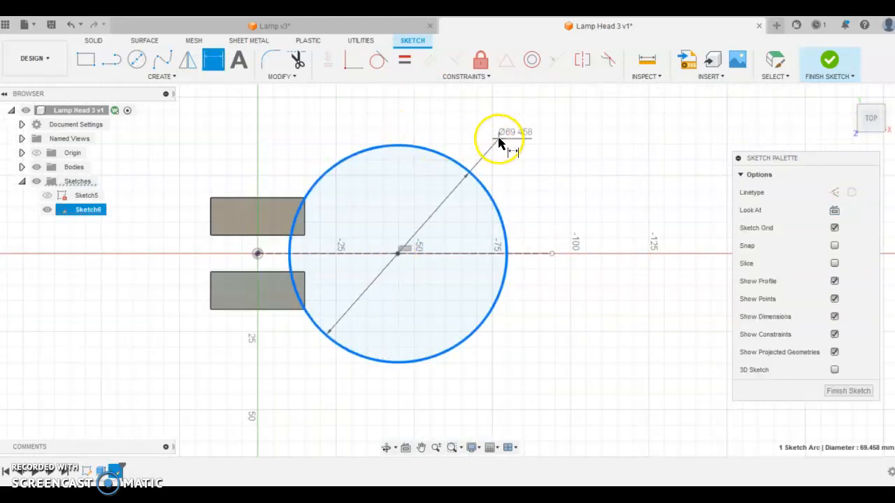
click(486, 129)
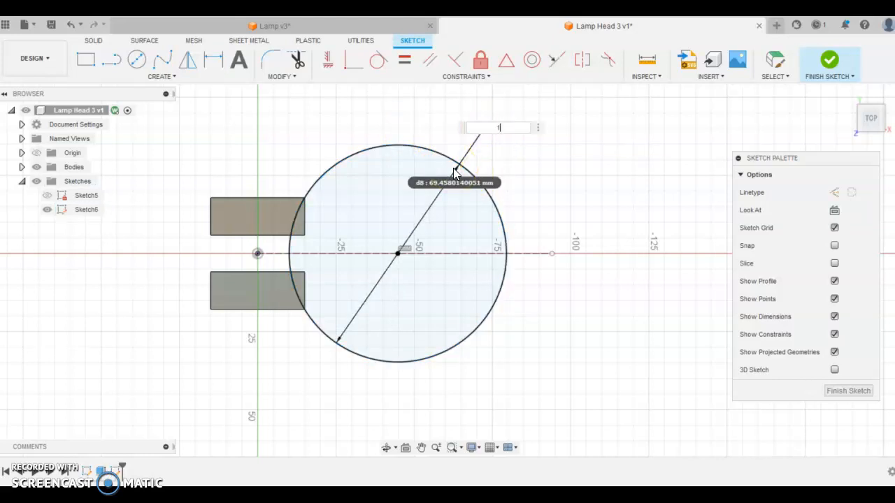
text(130)
key(Return)
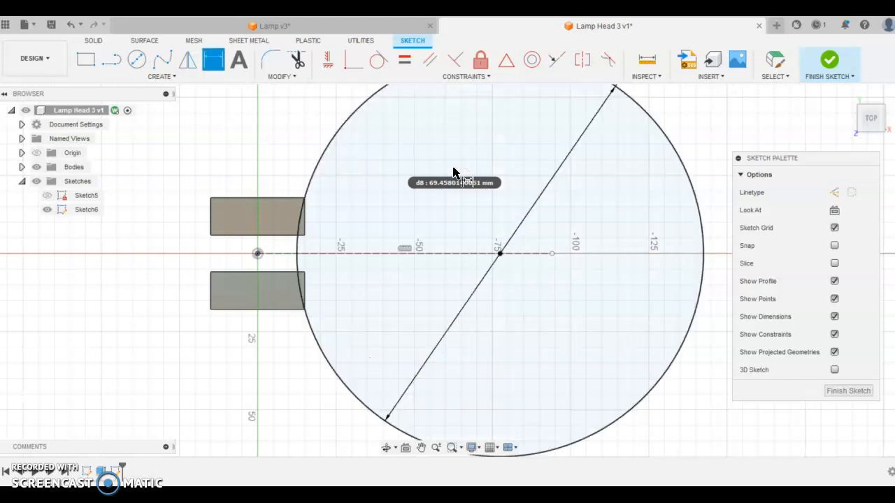
scroll(443, 186, down, 5)
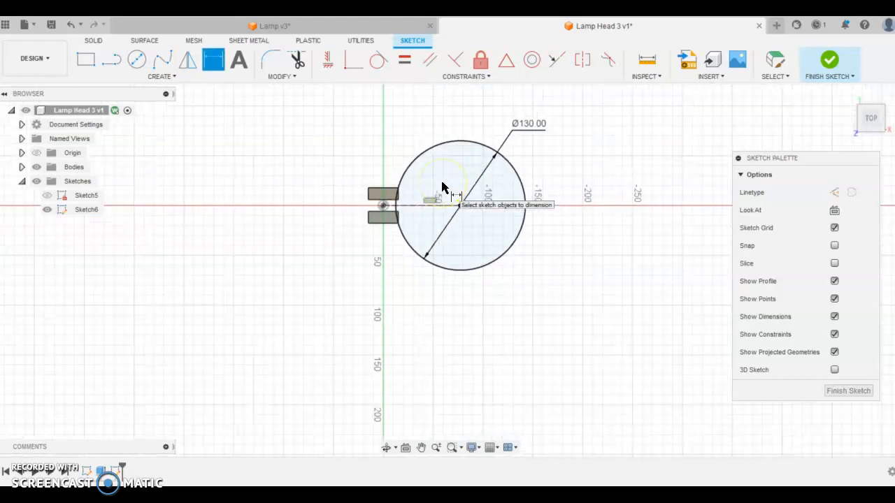
scroll(442, 187, up, 2)
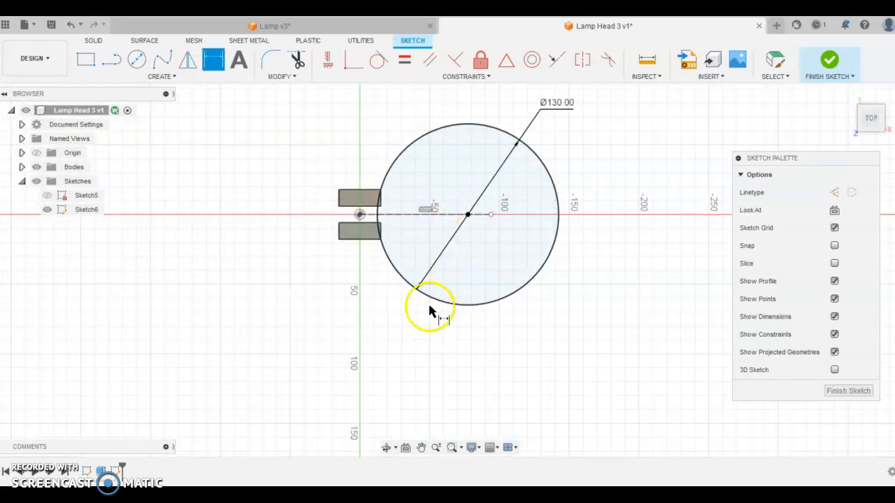
scroll(376, 219, up, 2)
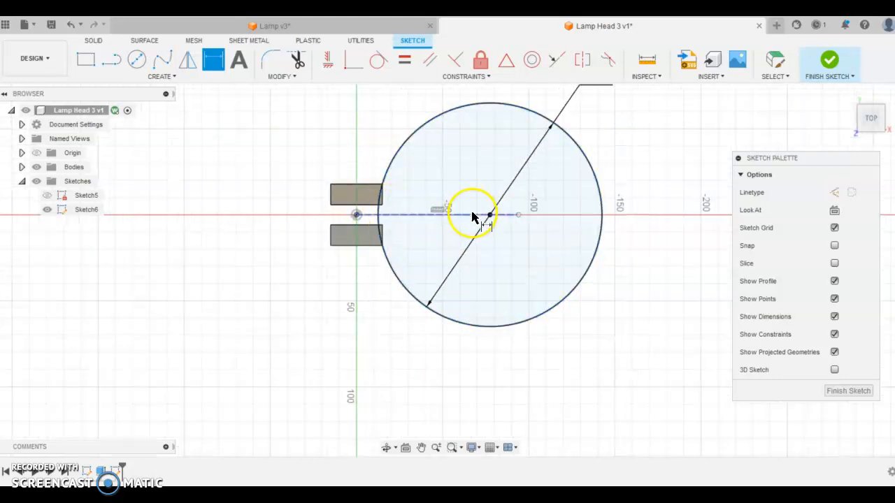
click(829, 59)
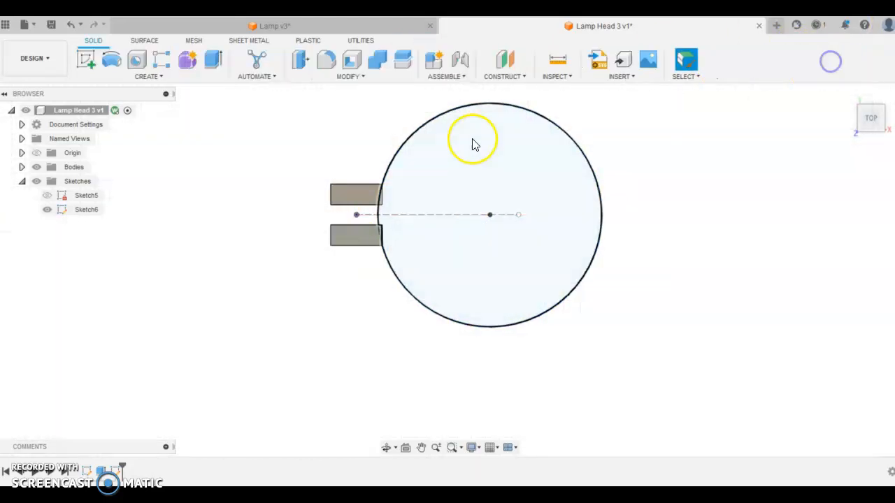
- Extrude the circle profile by -8 mm and join it to the two blocks
click(487, 88)
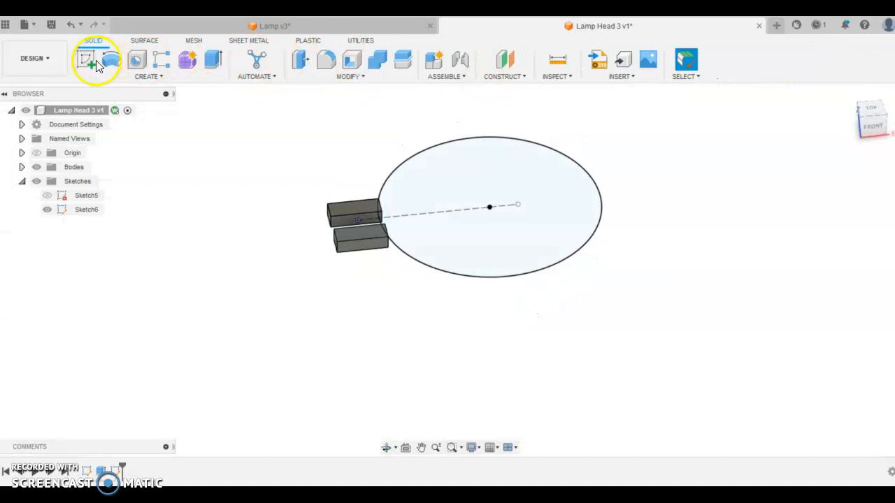
key(e)
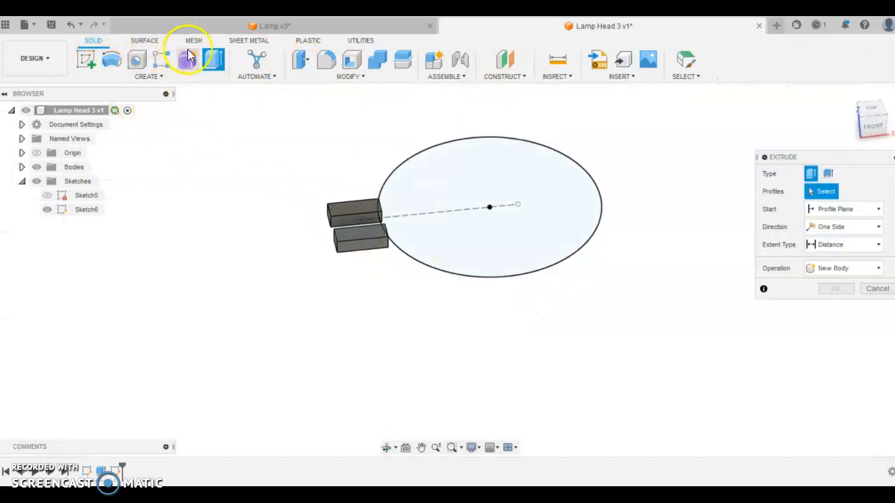
click(452, 157)
drag(480, 200, 492, 217)
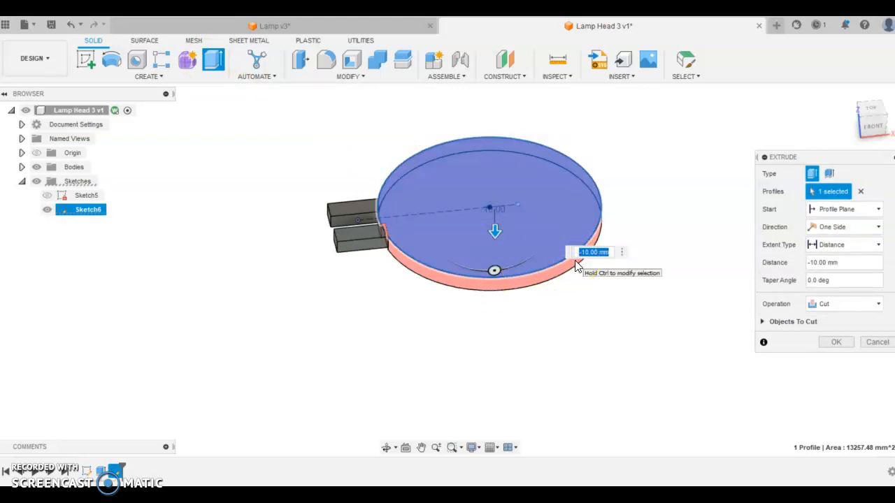
key(Return)
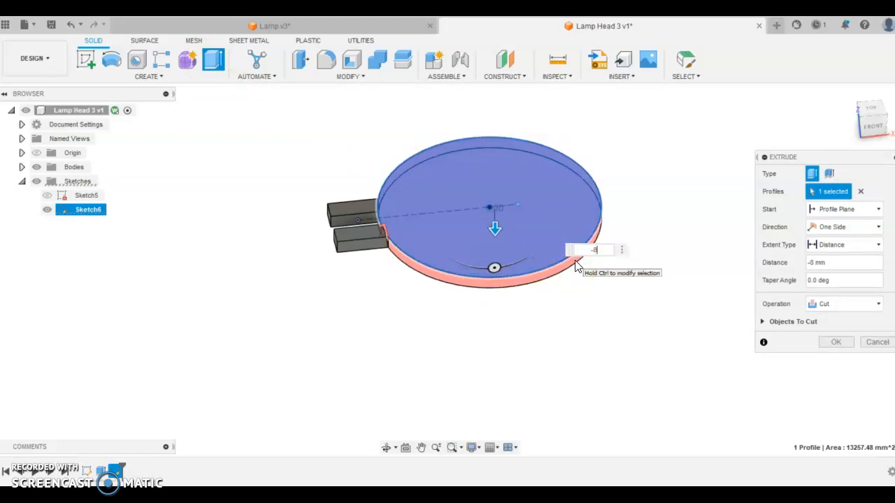
click(822, 304)
click(819, 320)
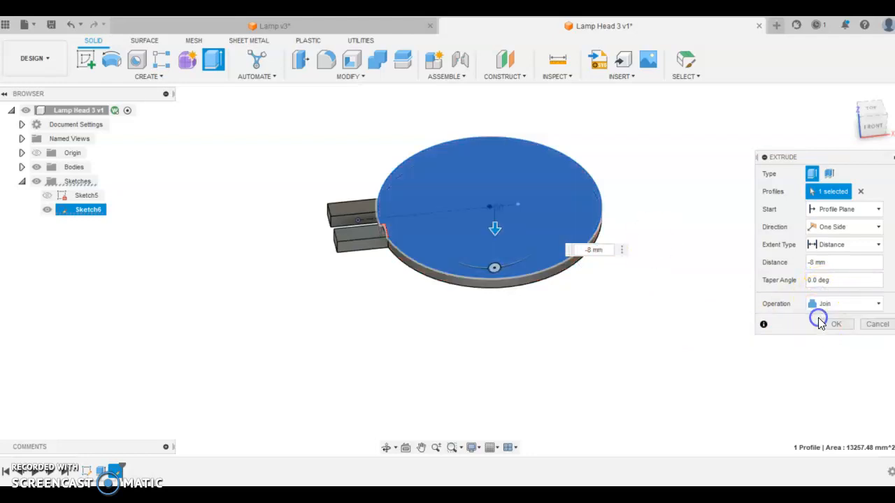
click(840, 325)
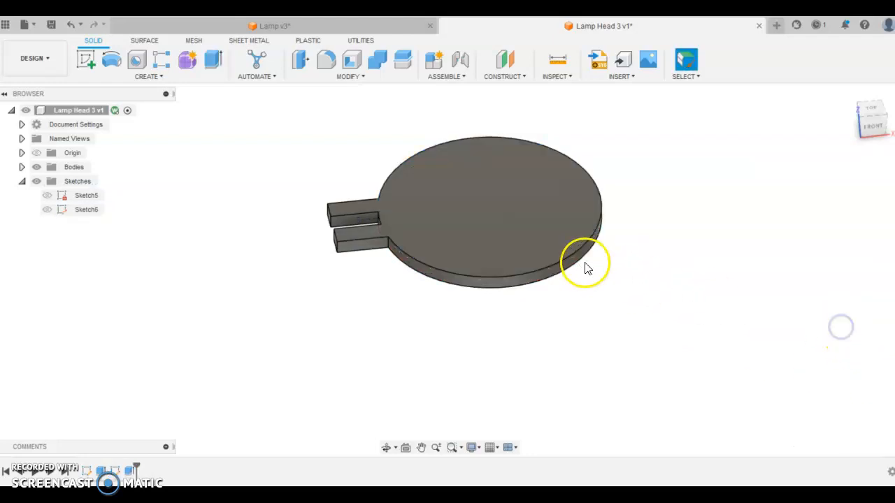
- Measure the gap between the two prongs of the forked mount
scroll(353, 226, up, 4)
shift+middle_drag(357, 230, 466, 289)
scroll(466, 289, down, 3)
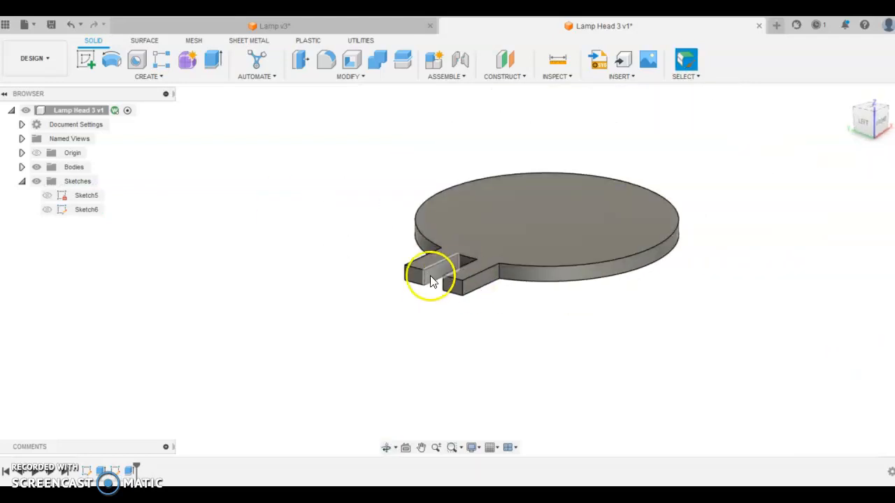
click(557, 59)
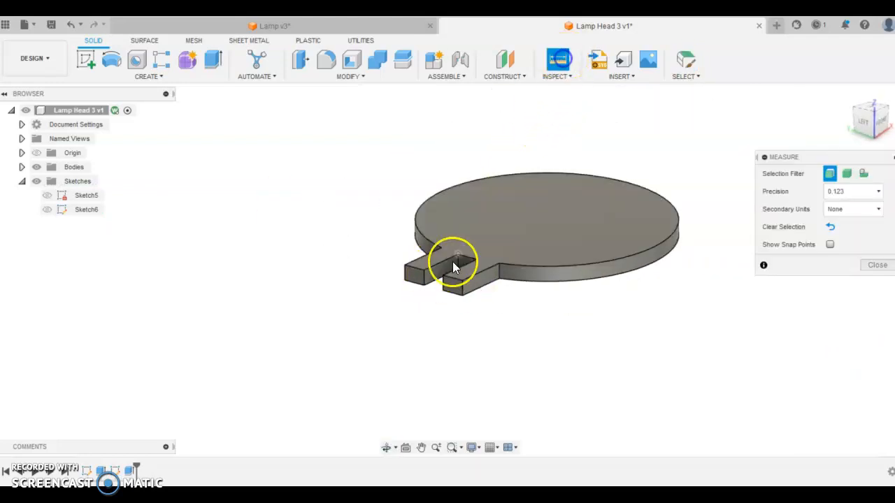
click(425, 276)
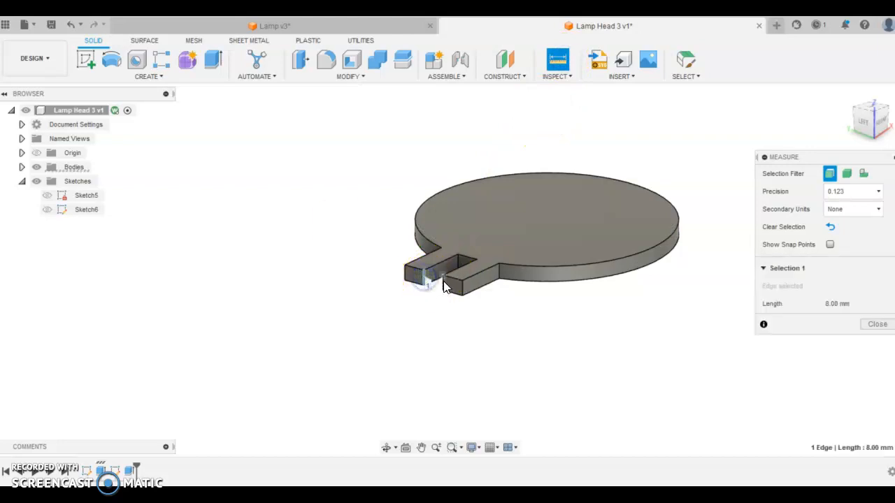
click(444, 282)
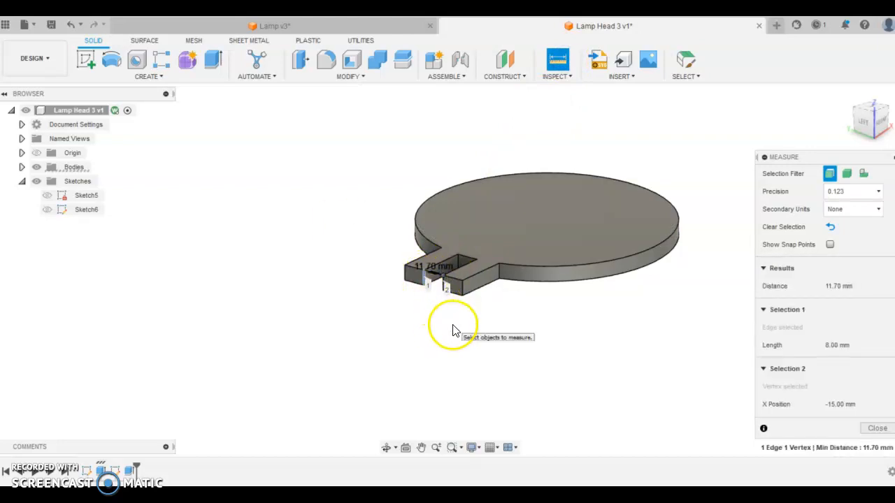
key(Escape)
- Start a sketch on the flat top face of the round head
shift+middle_drag(725, 251, 667, 268)
click(679, 268)
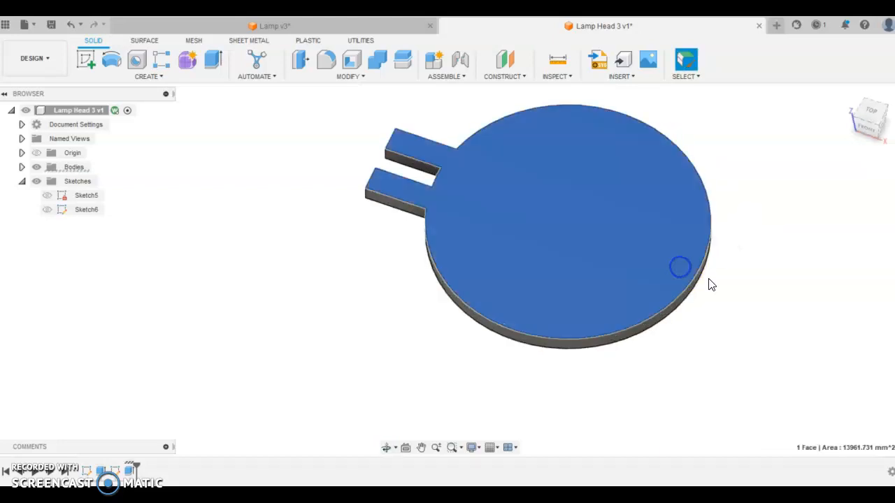
click(85, 62)
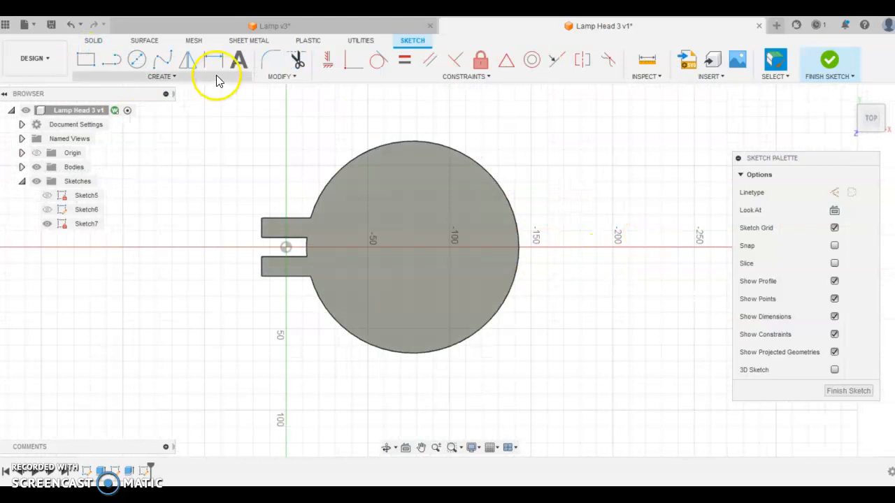
click(136, 61)
click(519, 248)
key(Escape)
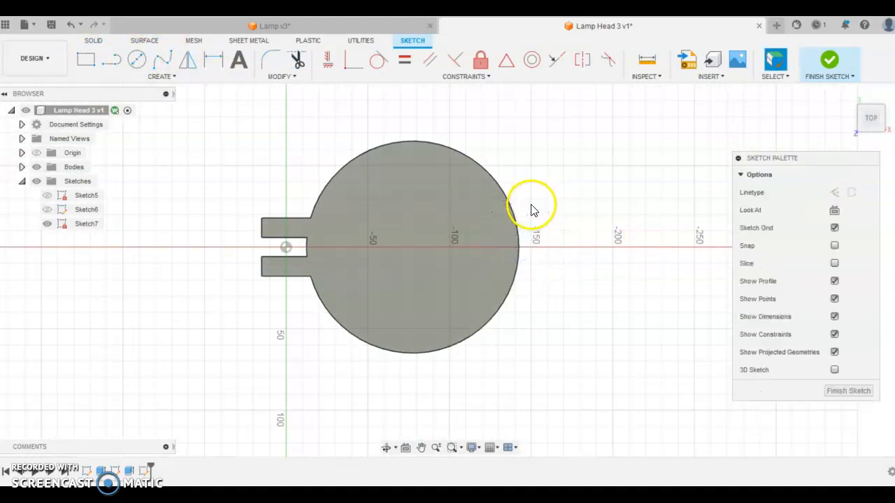
- Draw two 35 mm diameter circles centred on opposite points of the disc's edge, one on either side of the fork's axis
click(133, 61)
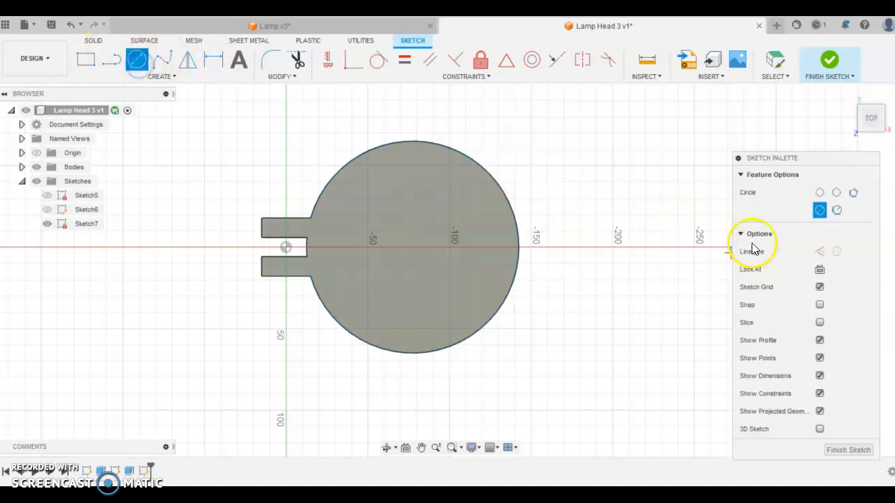
click(409, 354)
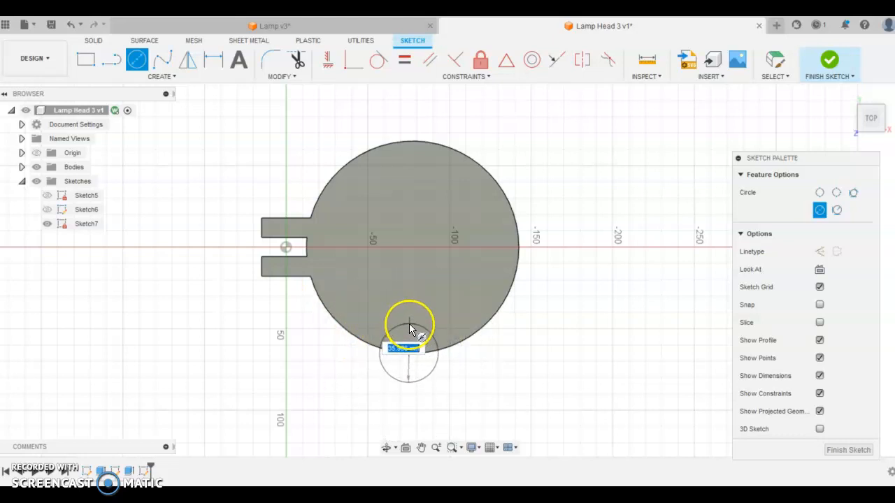
text(35)
key(Return)
key(Escape)
click(409, 334)
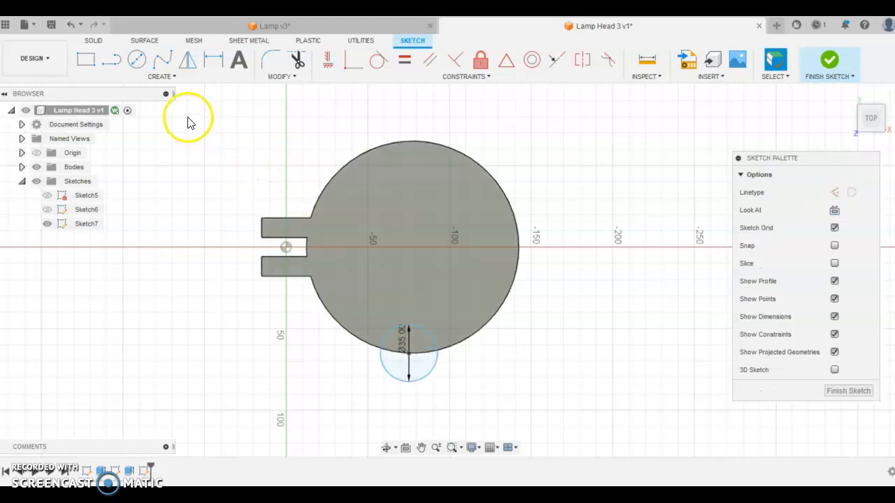
click(136, 59)
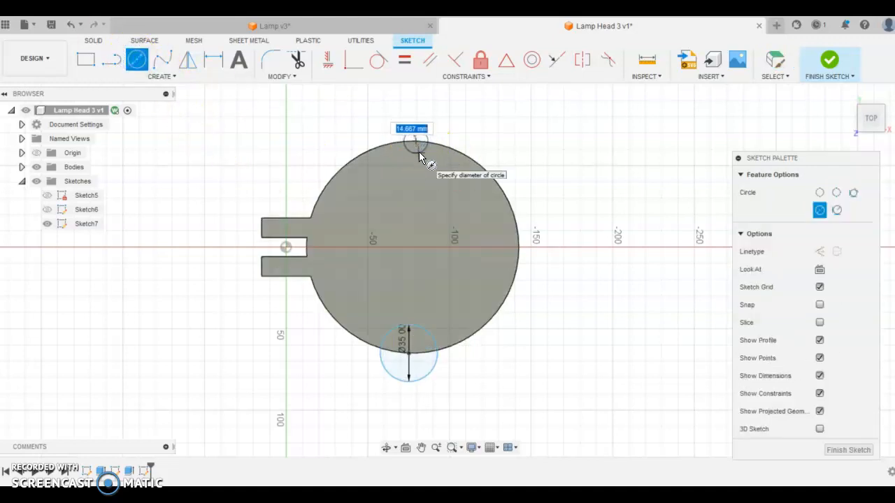
key(Return)
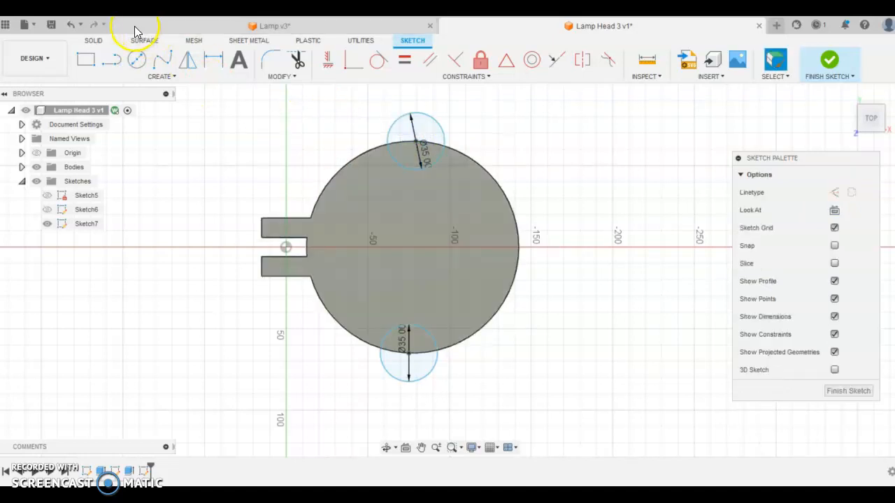
- Draw a line across the disc joining the centres of the two 35 mm circles
click(111, 58)
click(409, 155)
click(409, 356)
key(Escape)
click(359, 150)
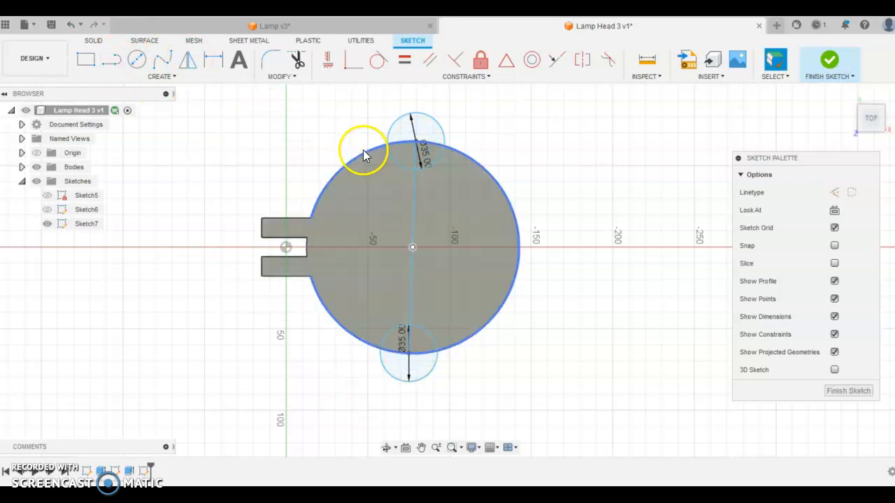
- Constrain the line between the two circle centres to be vertical and finish the sketch
click(590, 195)
click(410, 222)
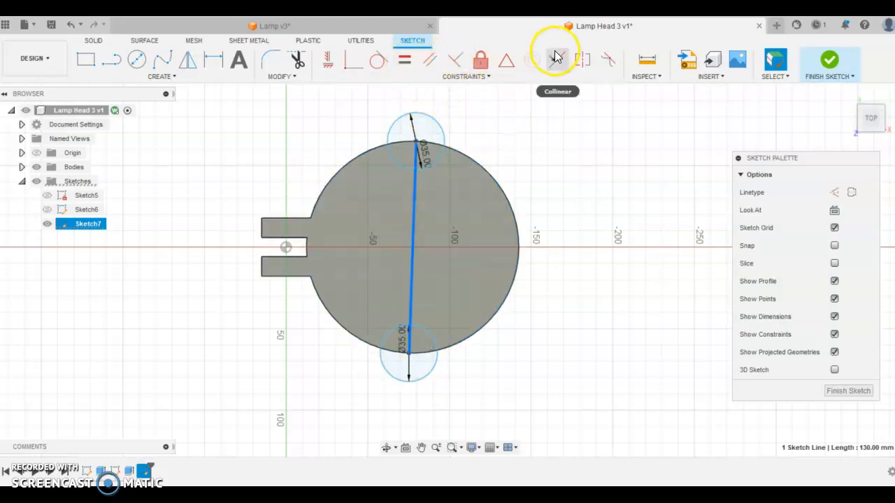
click(332, 65)
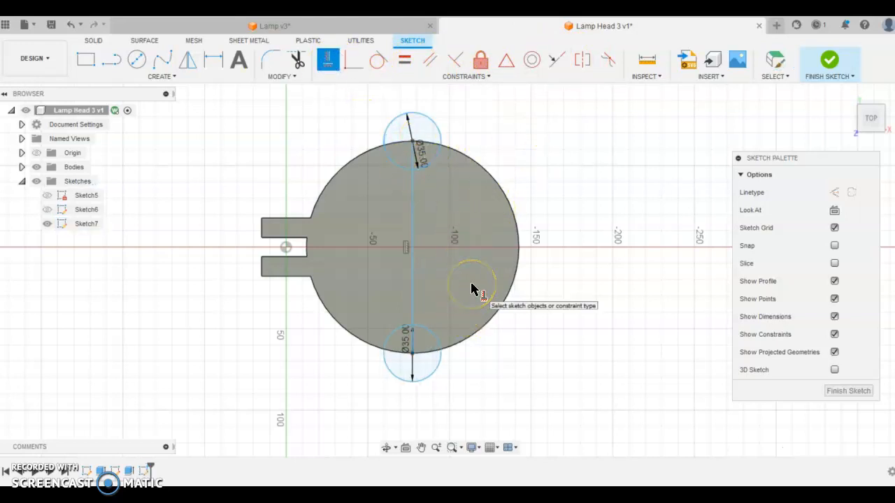
click(615, 214)
click(444, 135)
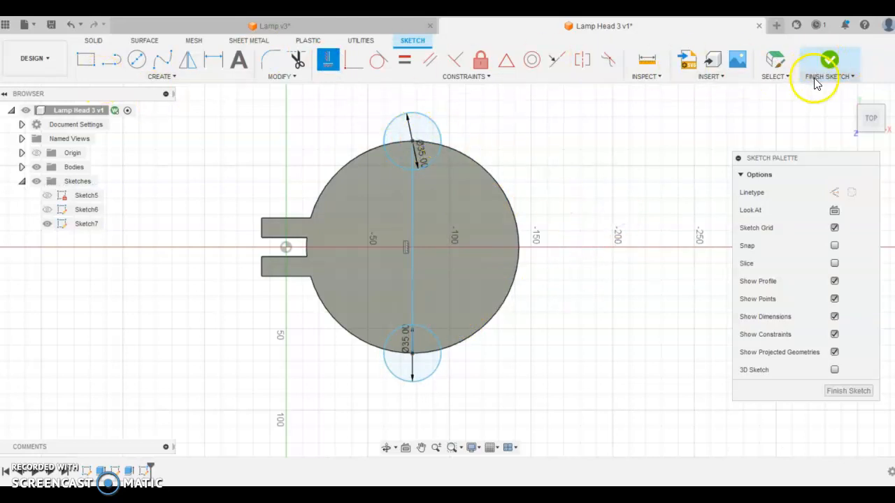
click(832, 61)
click(213, 59)
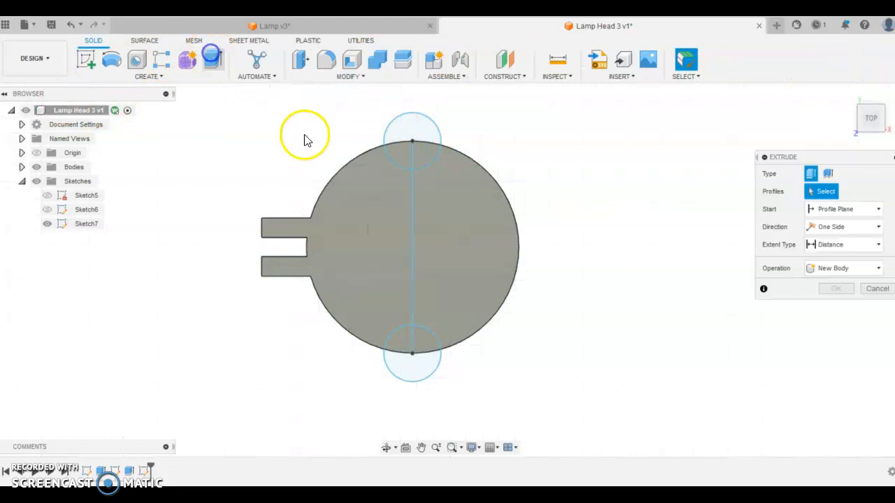
click(400, 149)
click(421, 154)
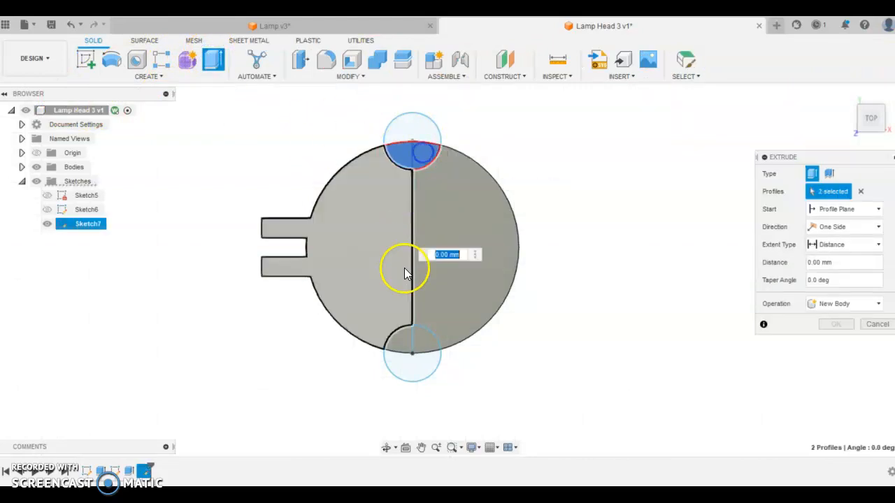
click(396, 337)
click(394, 344)
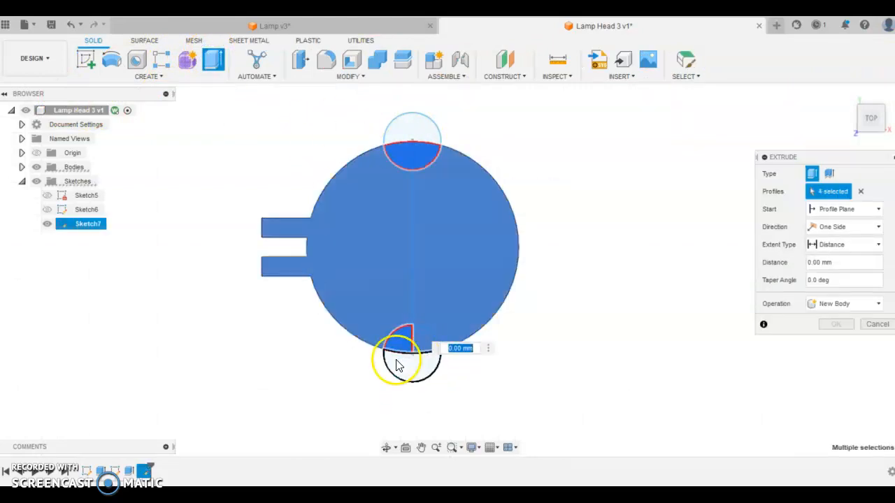
click(429, 351)
click(379, 288)
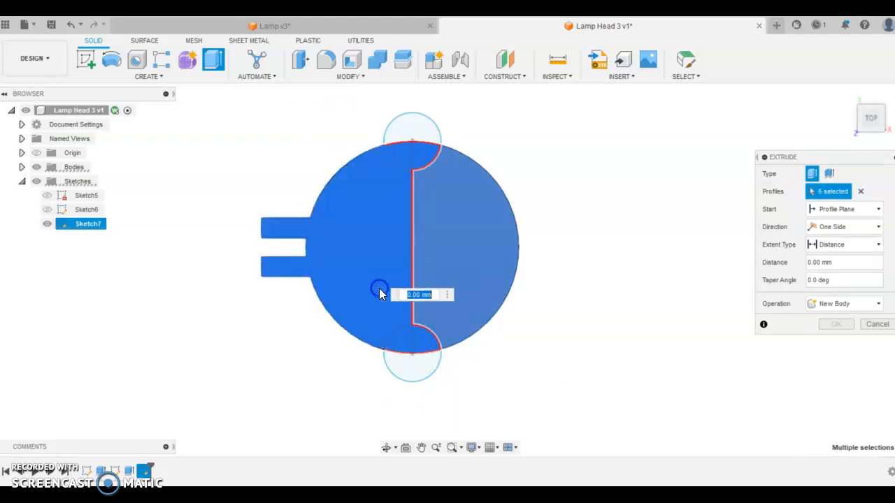
click(468, 238)
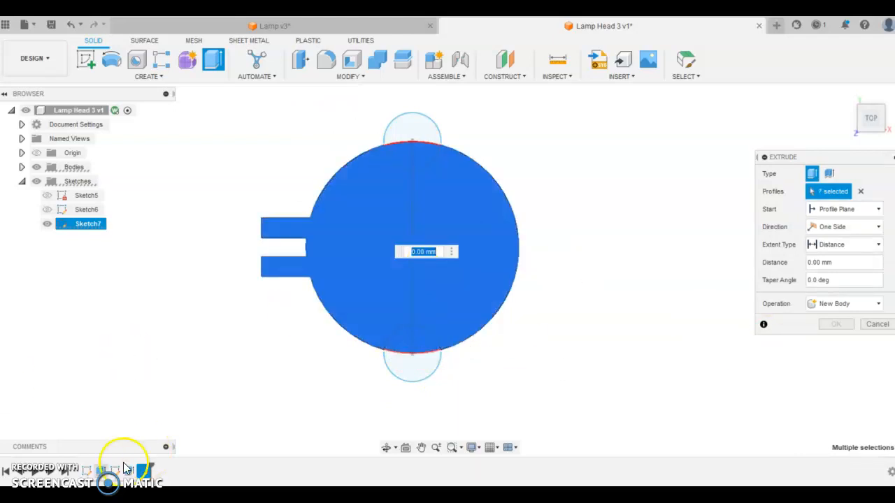
click(876, 324)
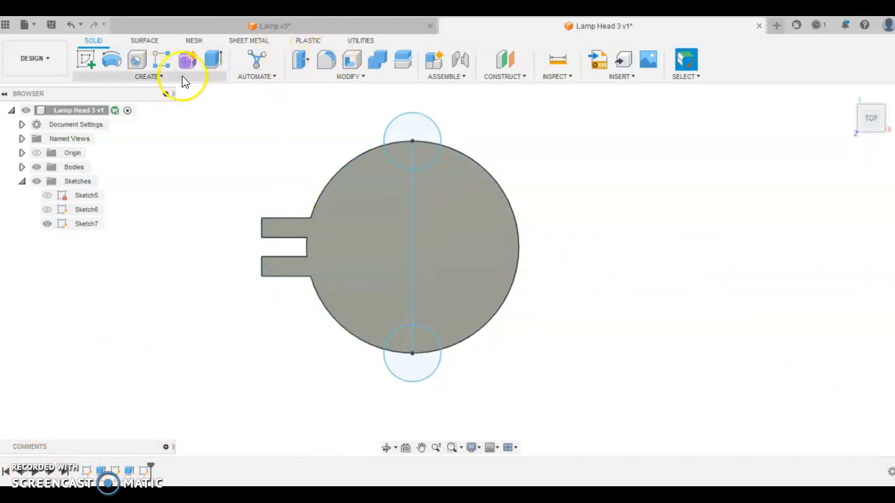
- Extrude the four circle regions inside the disc downward as a cut, forming two rounded notches through opposite edges
click(212, 60)
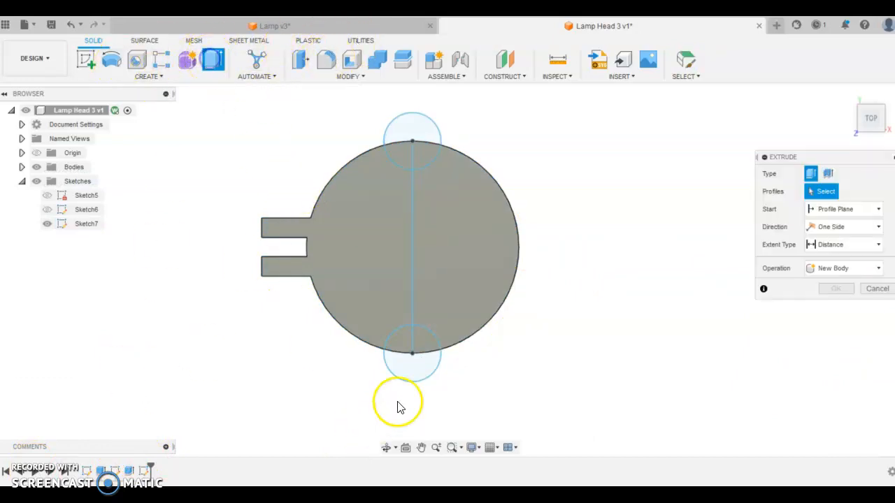
click(407, 351)
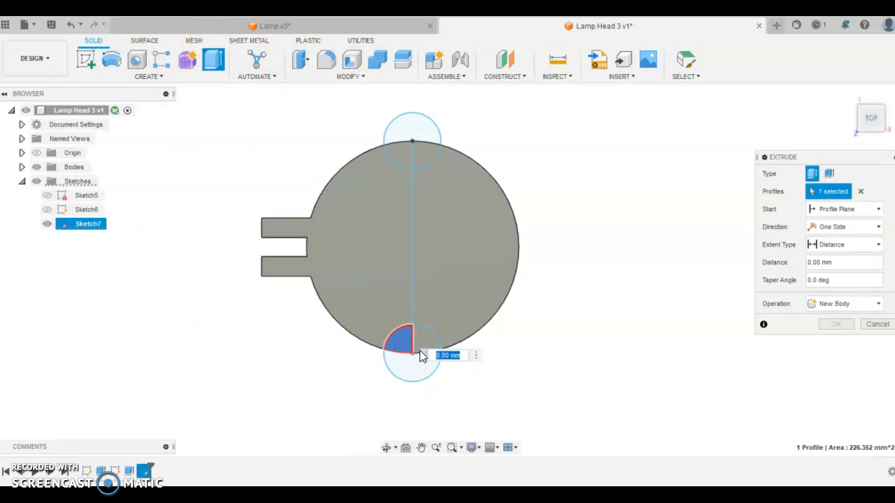
click(418, 351)
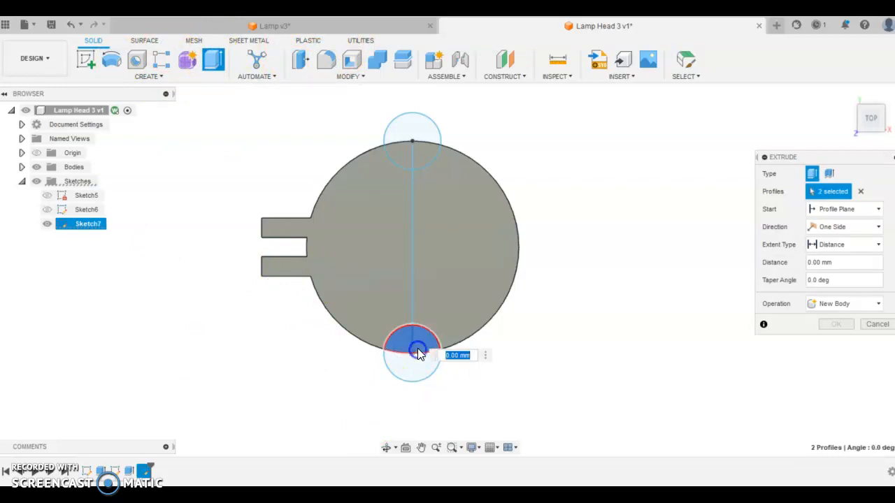
click(408, 151)
shift+middle_drag(410, 150, 445, 130)
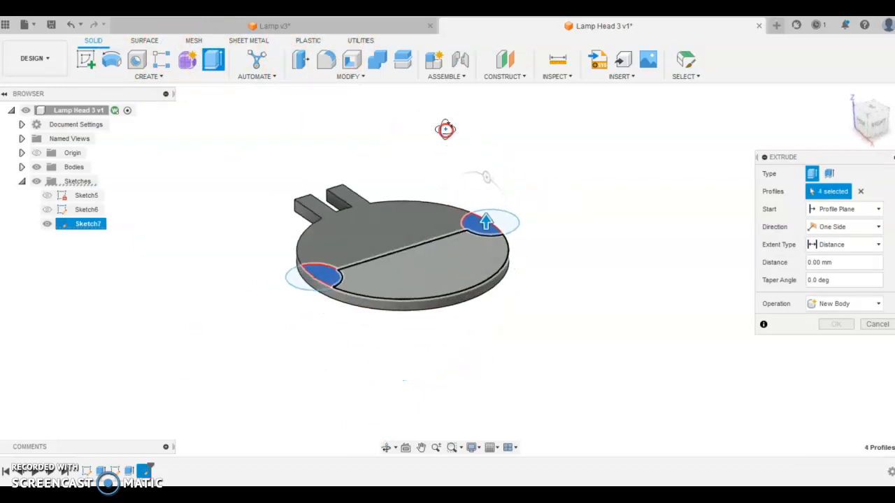
click(481, 219)
drag(486, 219, 486, 251)
click(635, 306)
click(830, 342)
mouse_move(399, 323)
shift+middle_down()
mouse_move(336, 316)
mouse_move(415, 276)
shift+middle_up()
scroll(480, 344, up, 3)
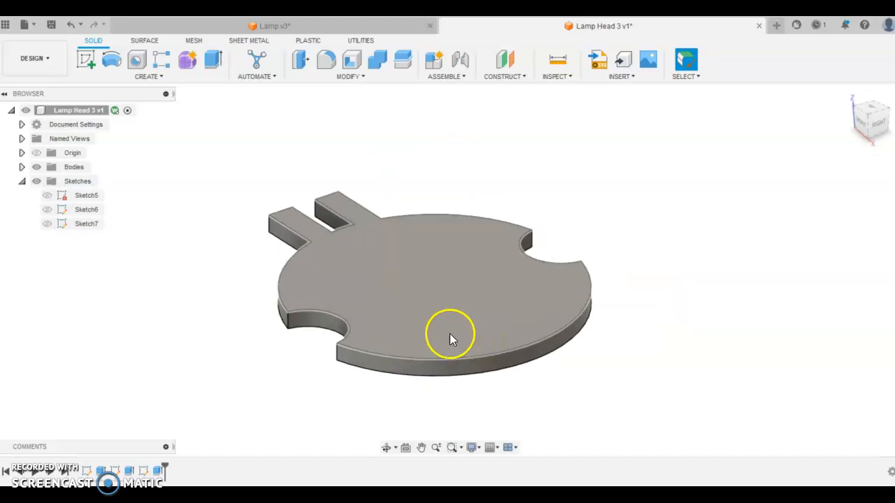
- Create a component from the lamp head's Body1
click(22, 182)
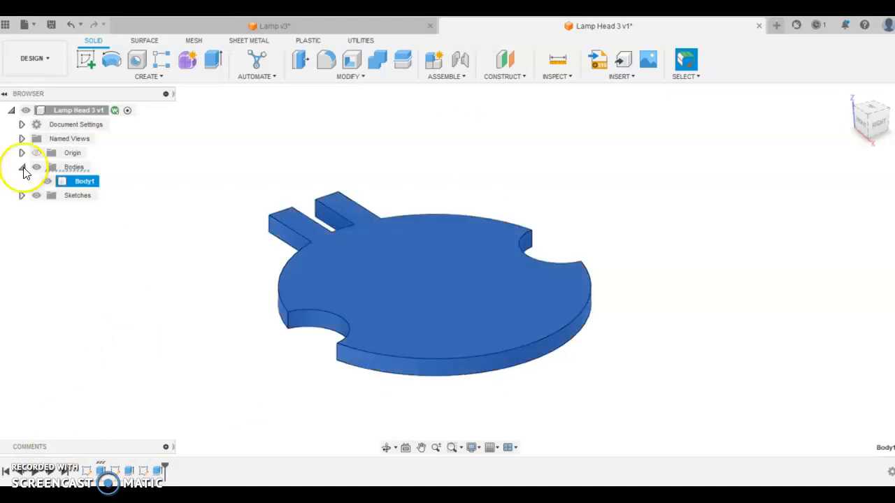
click(23, 168)
click(22, 168)
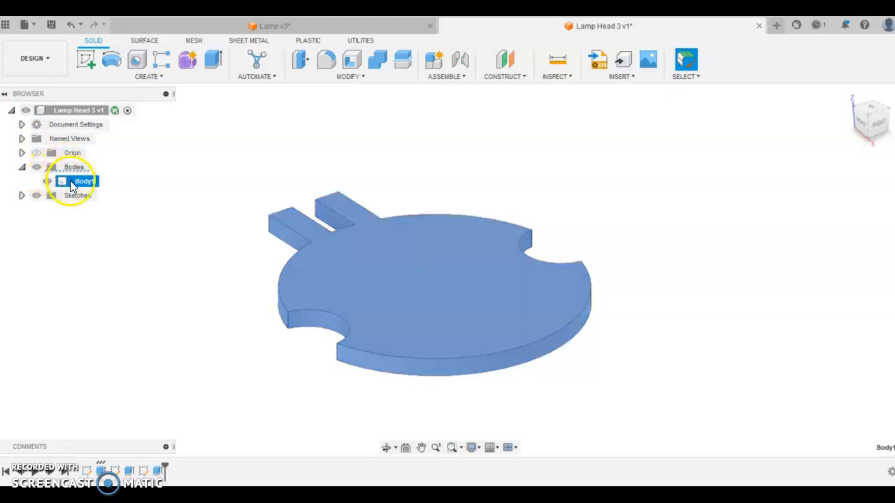
right_click(70, 185)
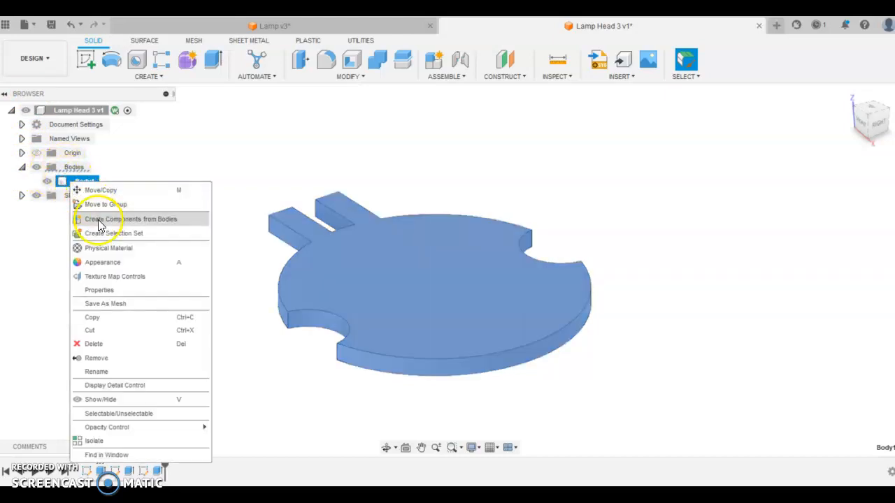
click(102, 223)
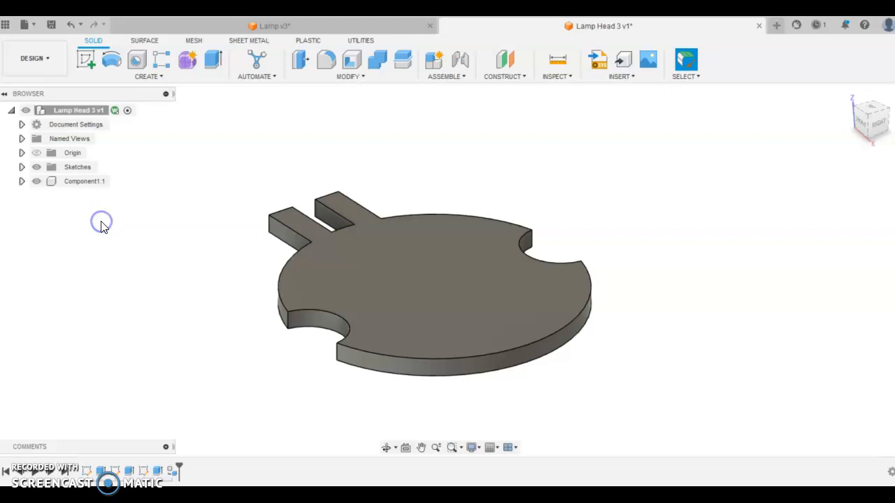
- Copy Component1 and paste it as a new independent component, moved -10 mm in Z
click(76, 181)
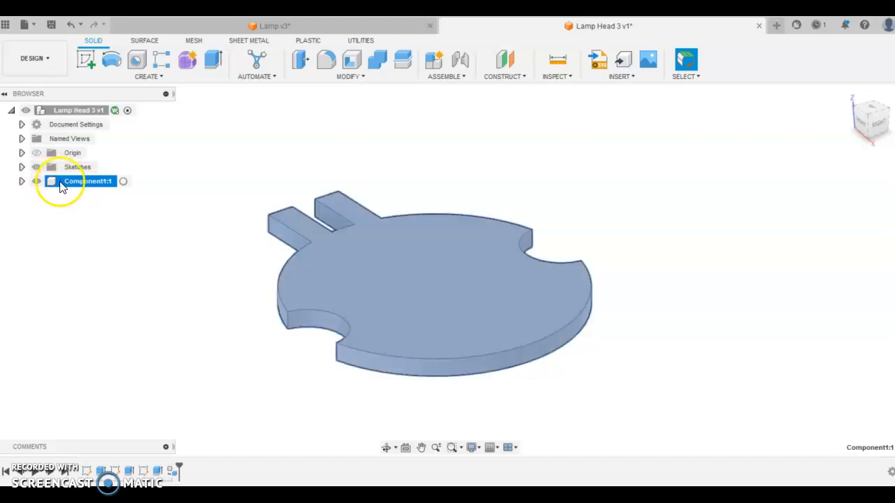
right_click(53, 185)
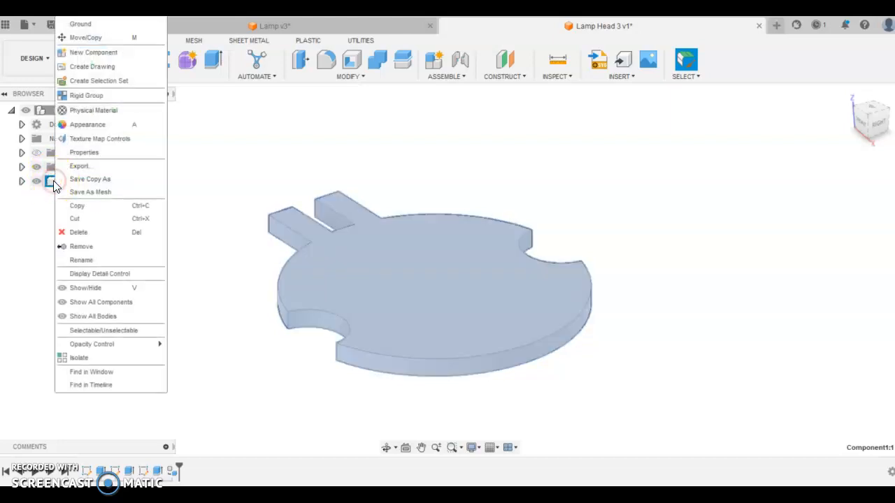
click(79, 207)
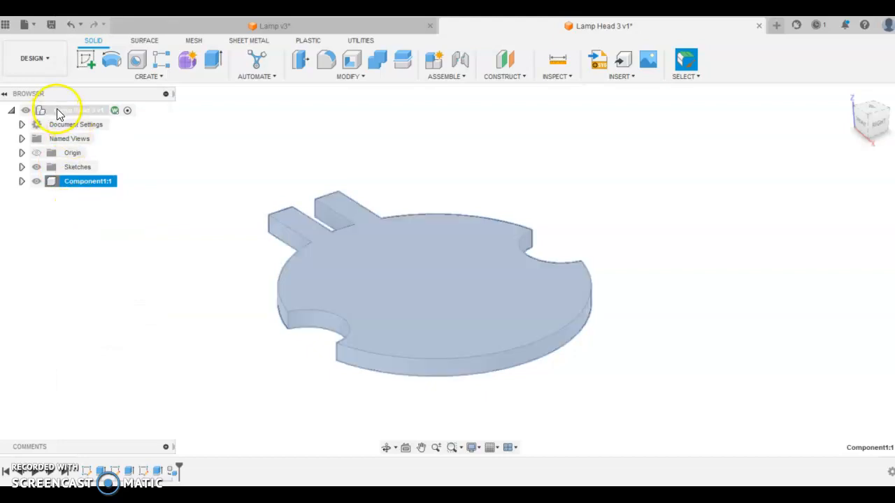
right_click(57, 111)
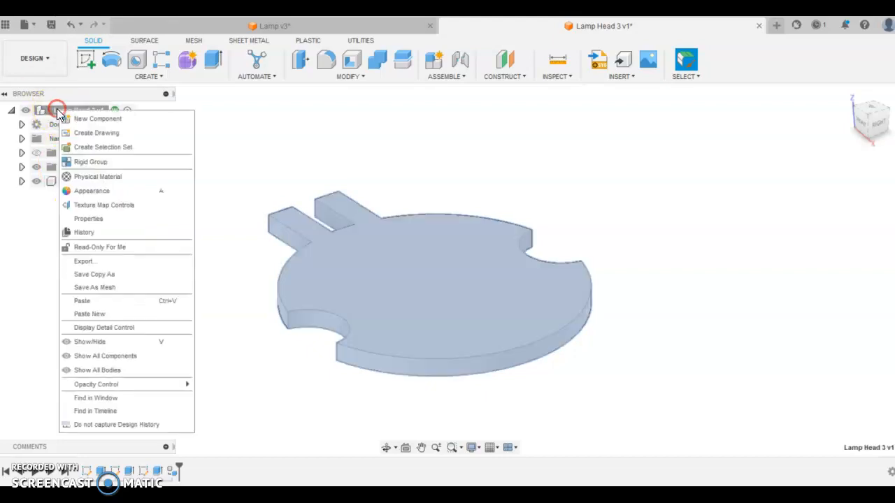
click(96, 319)
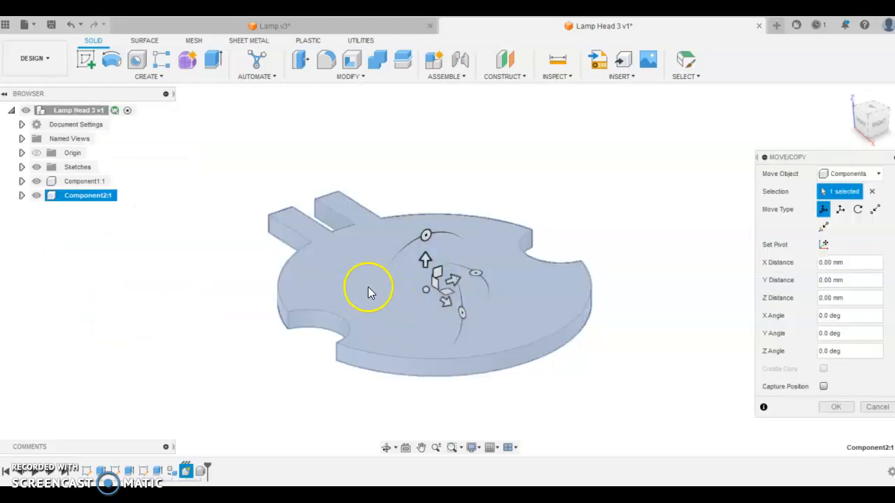
drag(423, 259, 428, 278)
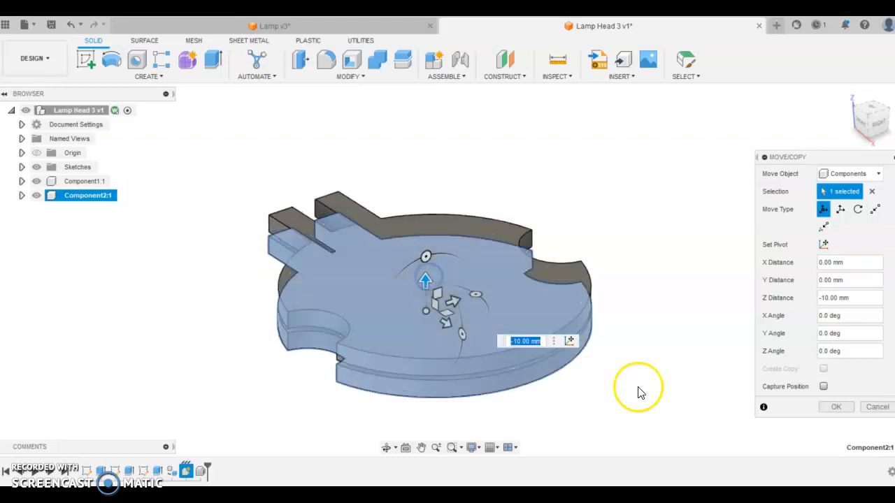
click(837, 408)
- Move the original lamp head clear of the copy and activate Component2 for editing
click(350, 276)
drag(376, 280, 621, 197)
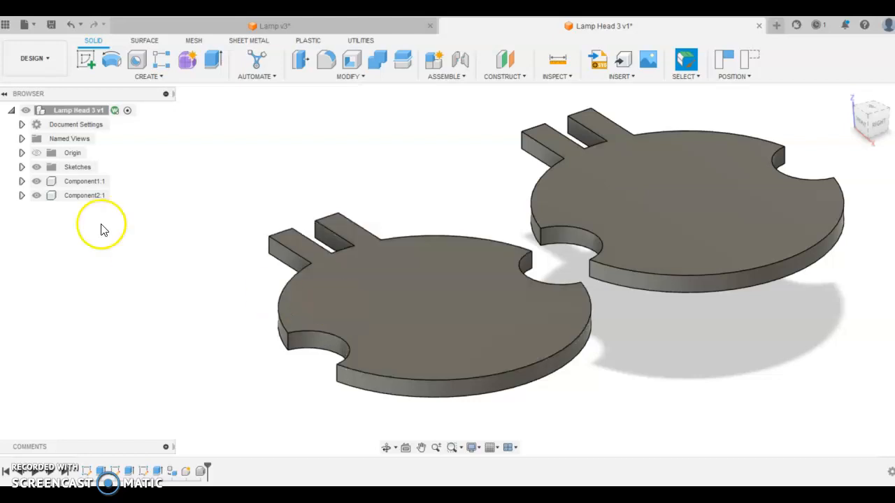
click(84, 198)
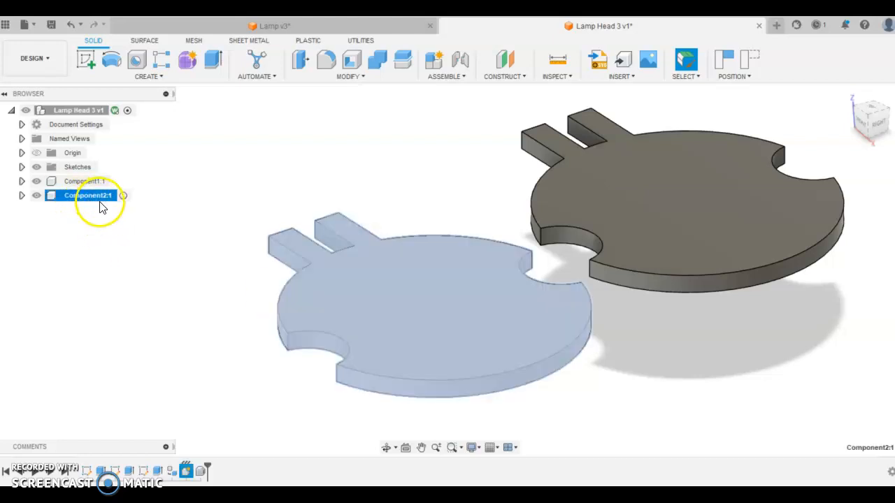
double_click(116, 198)
click(121, 195)
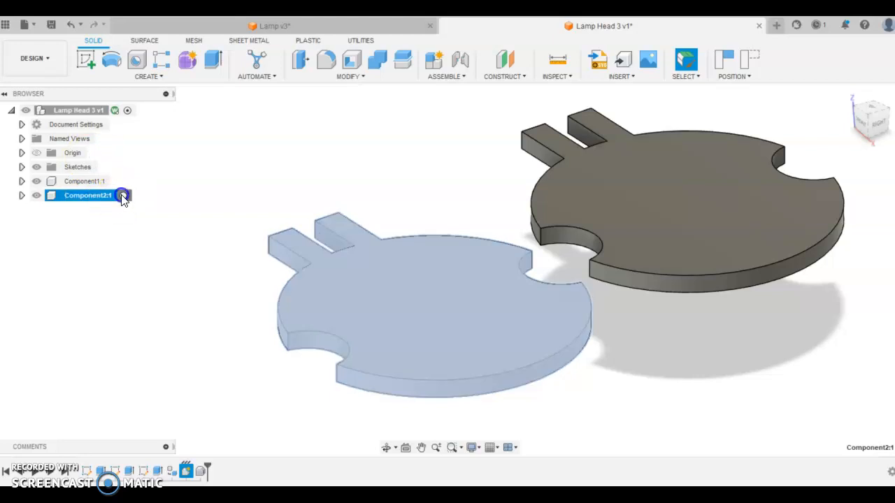
- Start a sketch on the top face of Component2, capturing the components' current positions
click(93, 61)
click(404, 337)
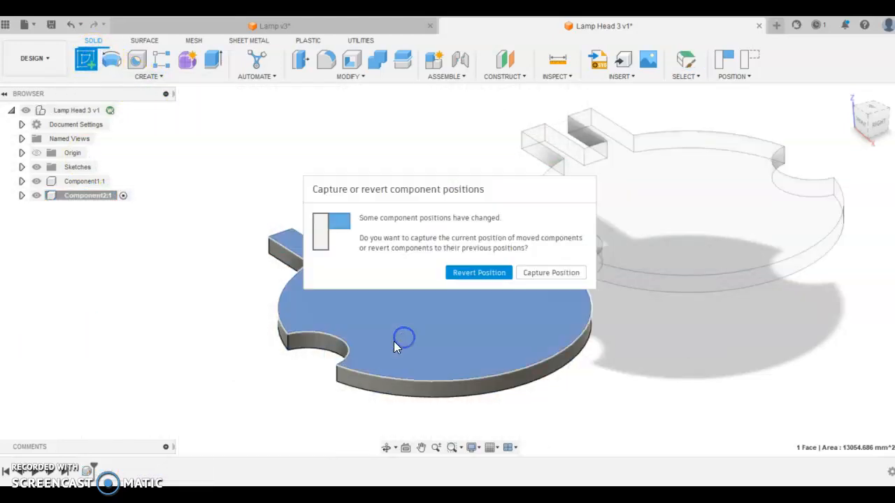
click(540, 277)
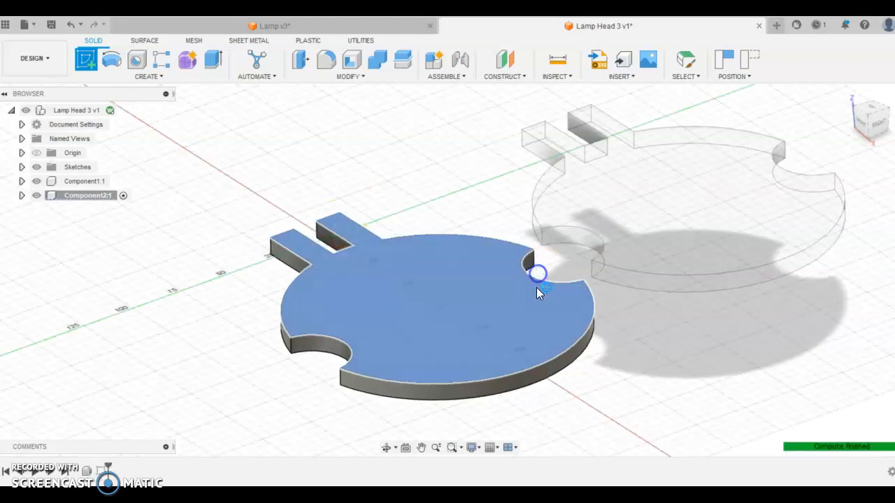
- Draw a horizontal line across the disc from the slot between the prongs to the opposite edge and make it construction
scroll(545, 314, up, 3)
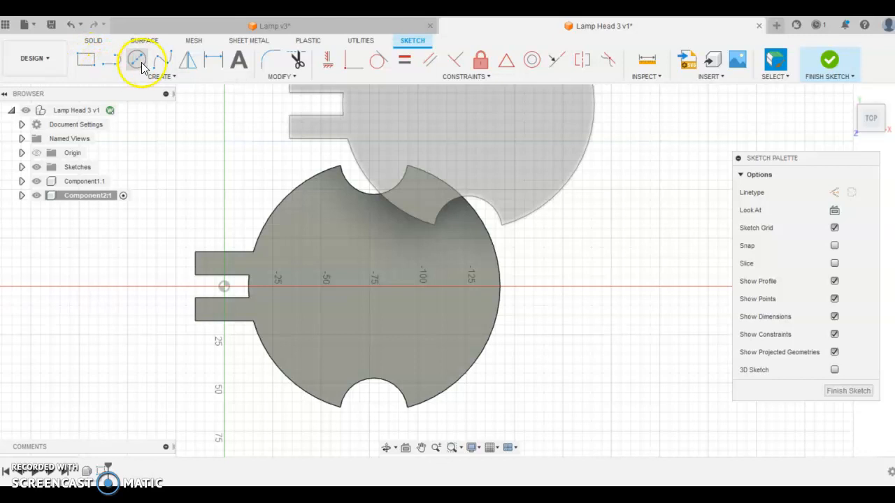
click(110, 61)
mouse_move(250, 287)
mouse_down()
mouse_move(501, 267)
mouse_move(514, 283)
mouse_move(500, 288)
mouse_up()
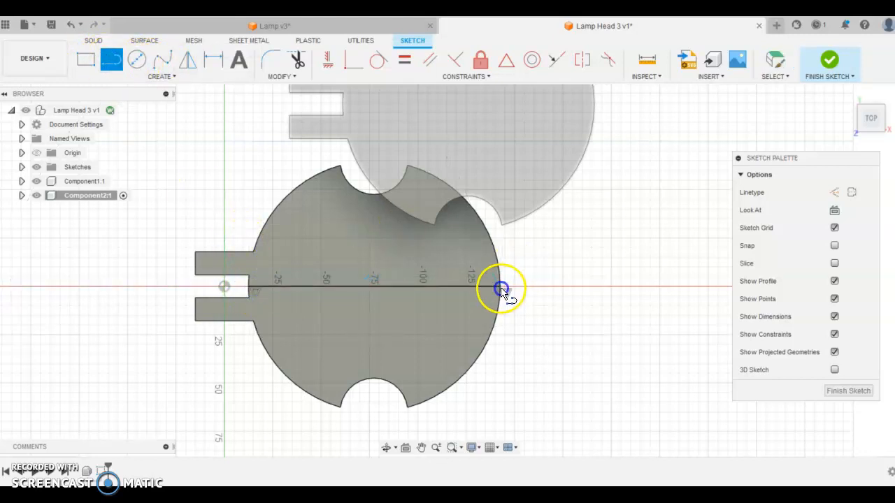
key(Escape)
click(462, 288)
click(834, 192)
- Draw a circle centred on the construction line's midpoint and dimension its diameter to 75 mm
click(137, 60)
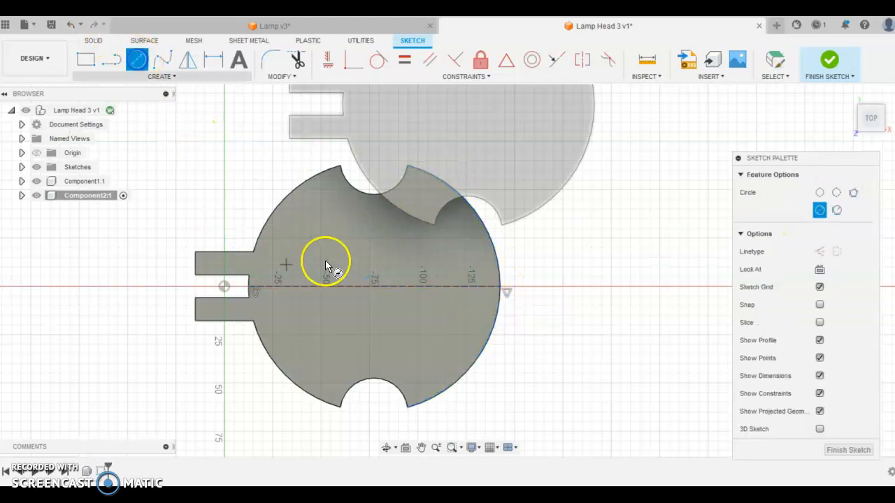
click(374, 284)
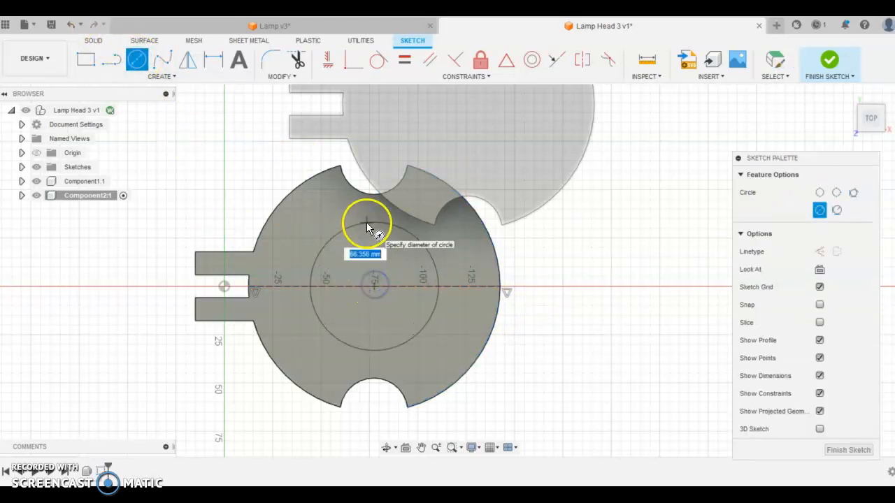
click(366, 214)
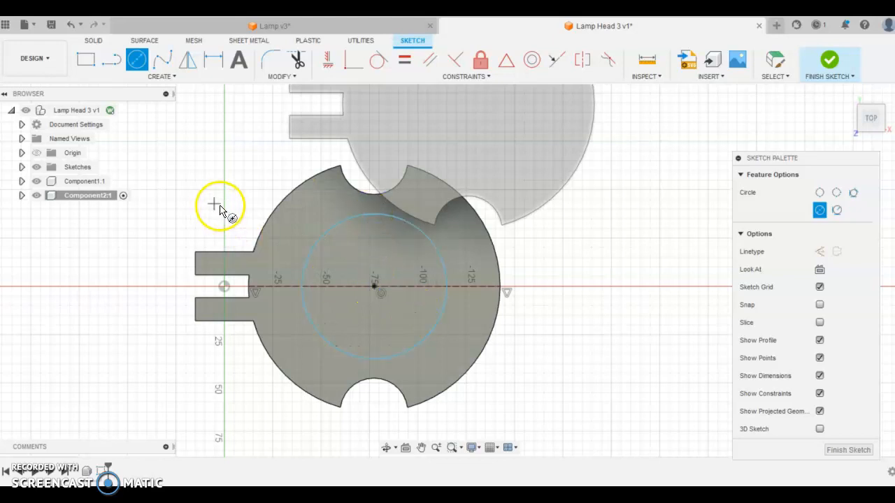
key(d)
click(305, 253)
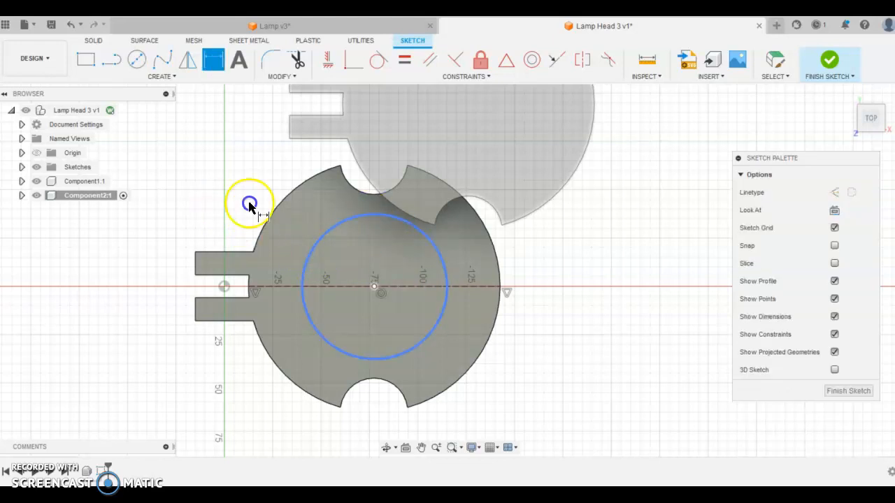
click(242, 200)
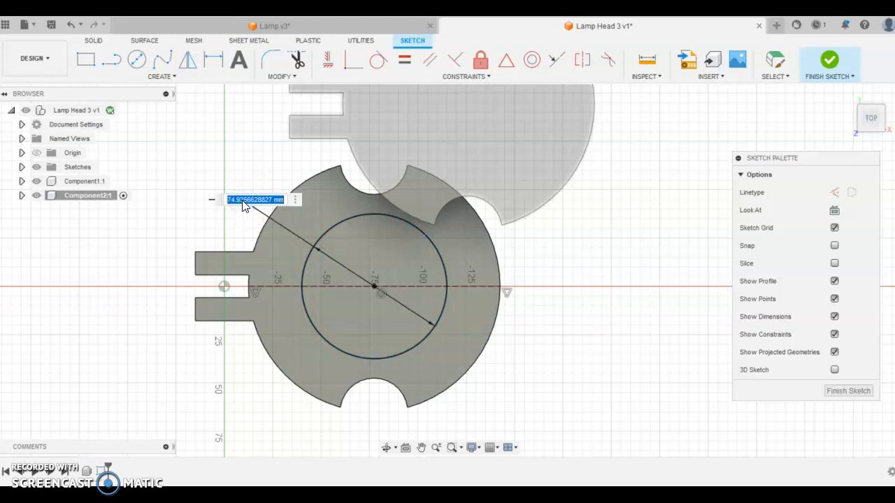
text(75)
key(Return)
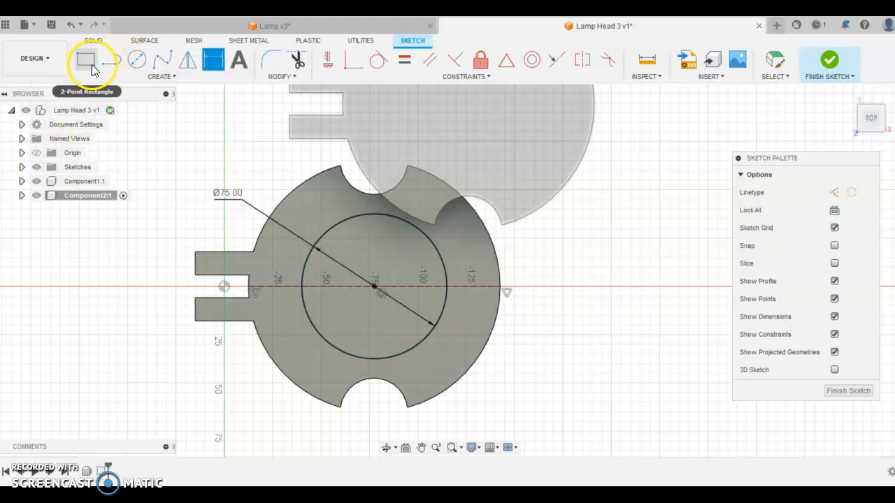
- Draw a centre rectangle 35 mm high and about 28 mm wide where the circle meets the construction line near the prongs
click(153, 75)
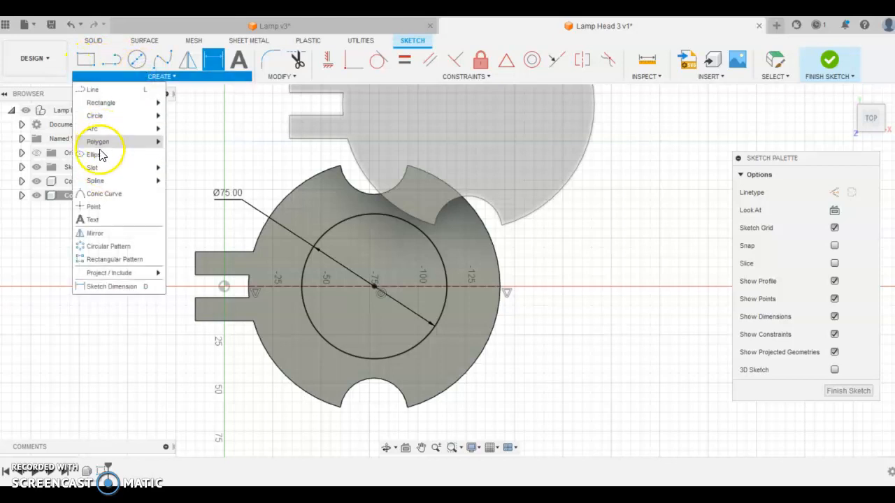
click(116, 103)
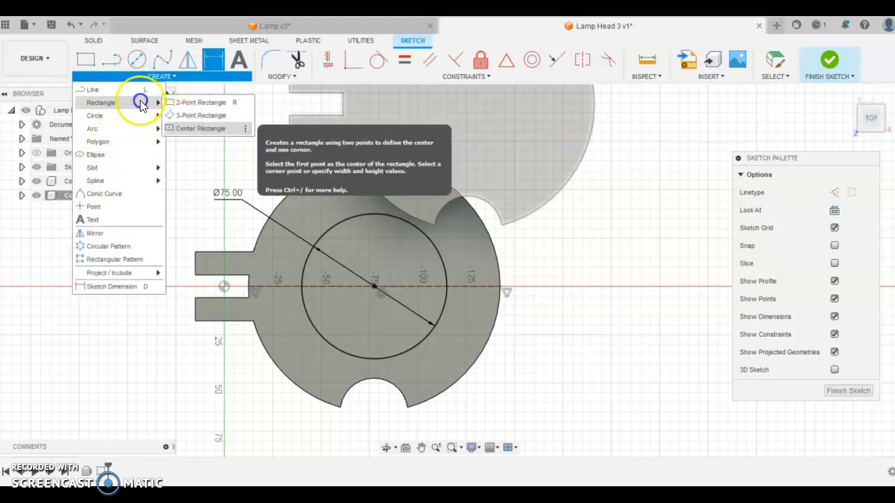
click(176, 127)
drag(284, 274, 275, 256)
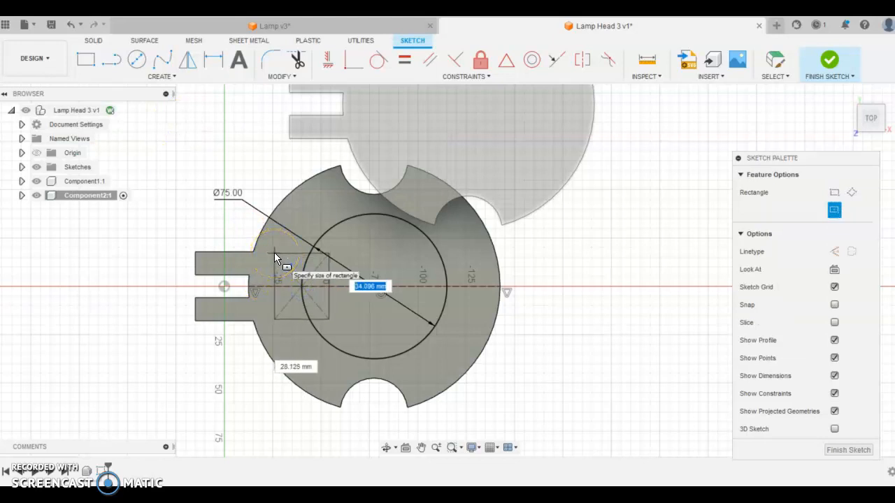
key(Tab)
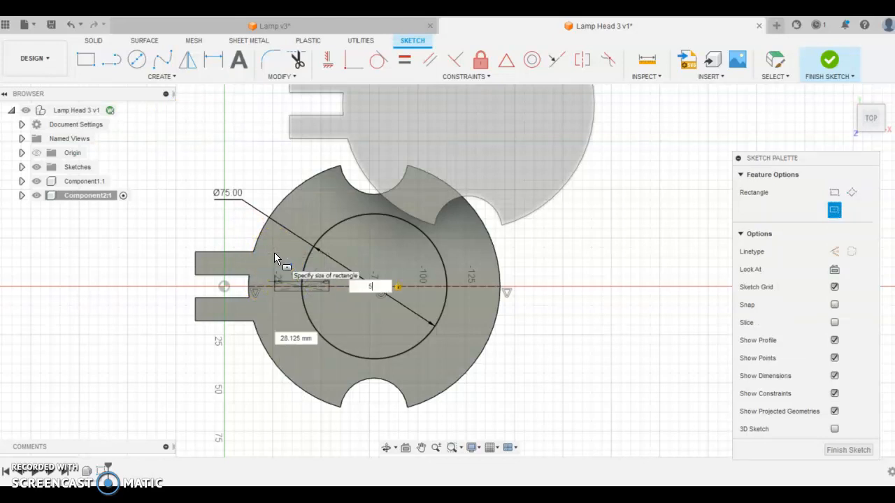
click(435, 275)
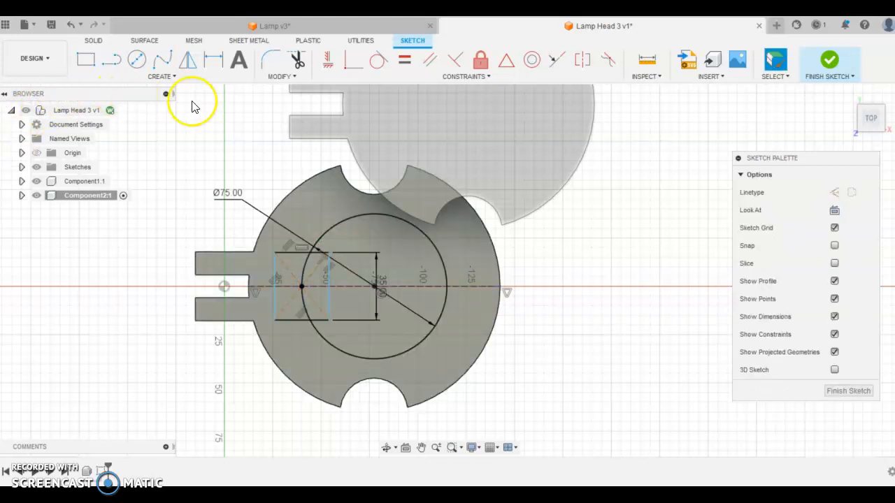
- Draw a second centre rectangle, 35 mm high and about 29 mm wide, where the circle crosses the construction line away from the prongs
click(139, 77)
mouse_move(124, 108)
click(201, 128)
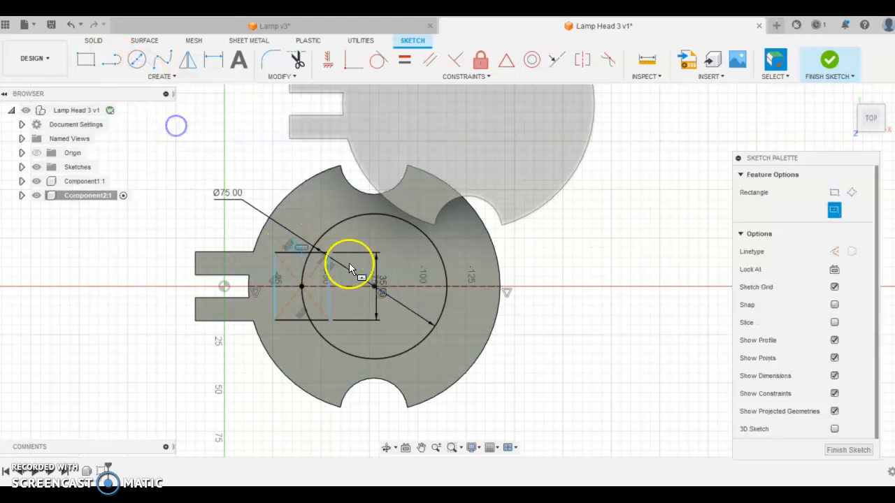
click(448, 284)
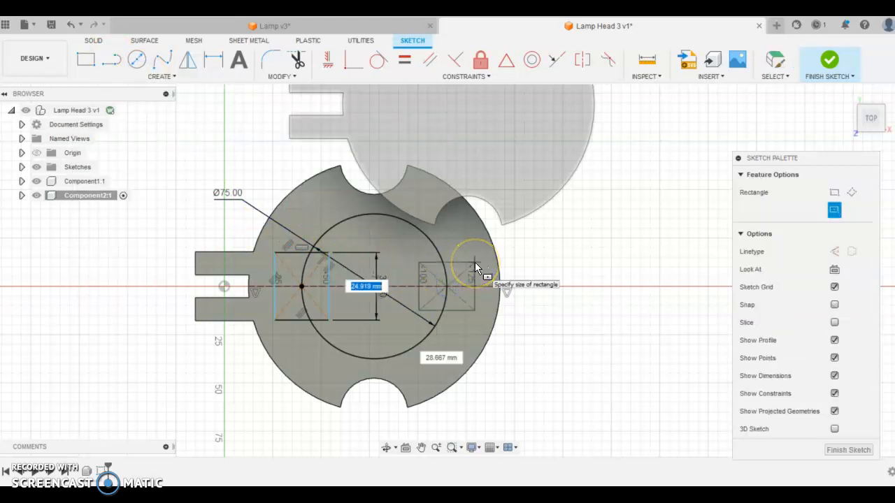
text(35)
key(Tab)
key(Return)
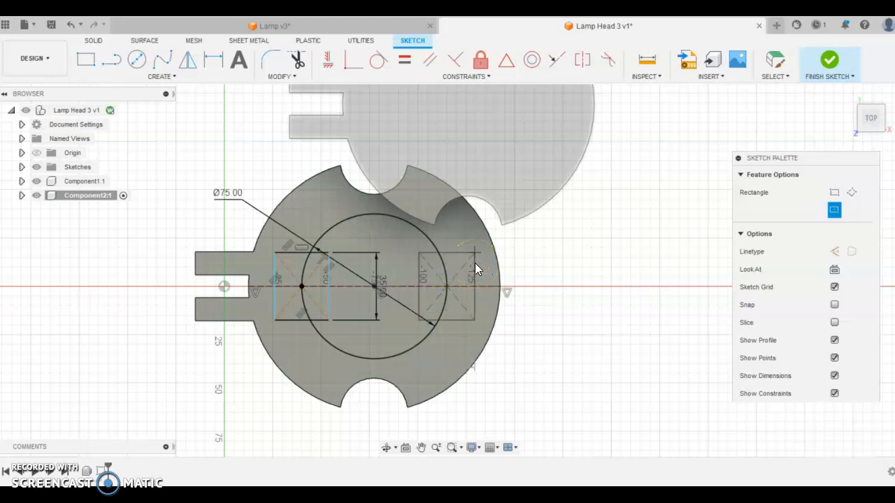
key(Escape)
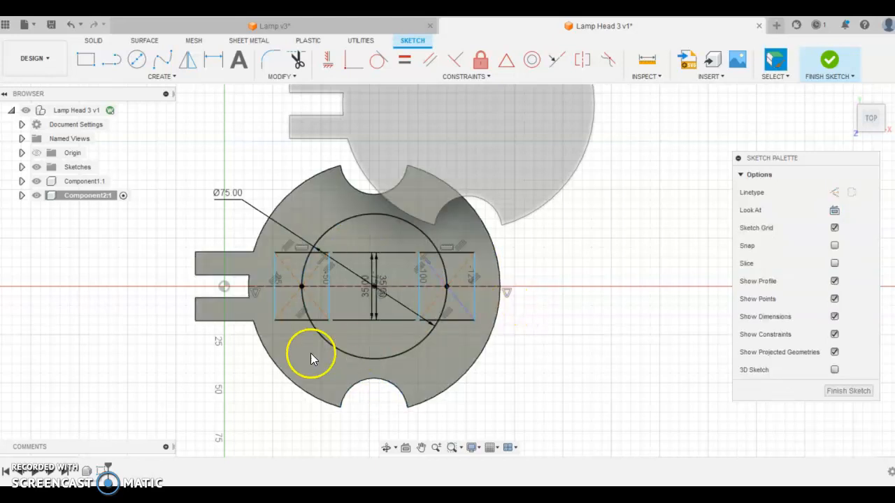
- Dimension the distance between the two rectangles' outer vertical edges to 100 mm and finish the sketch
key(d)
click(274, 288)
click(475, 283)
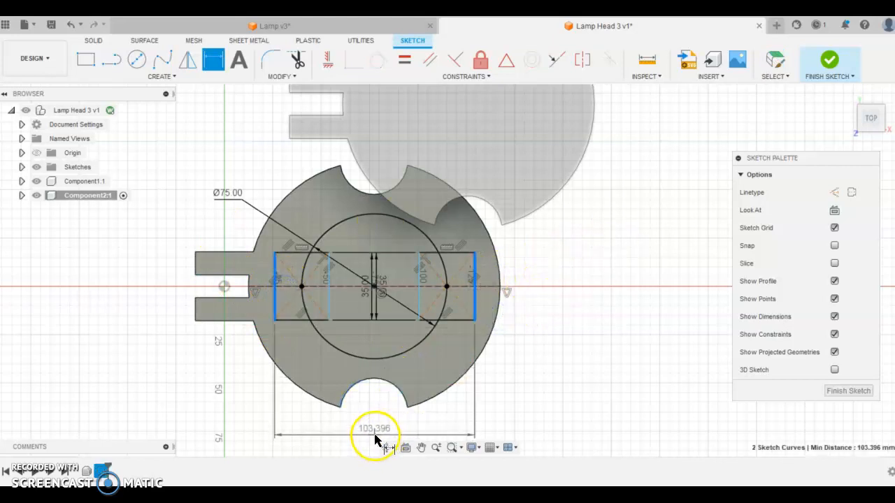
click(375, 439)
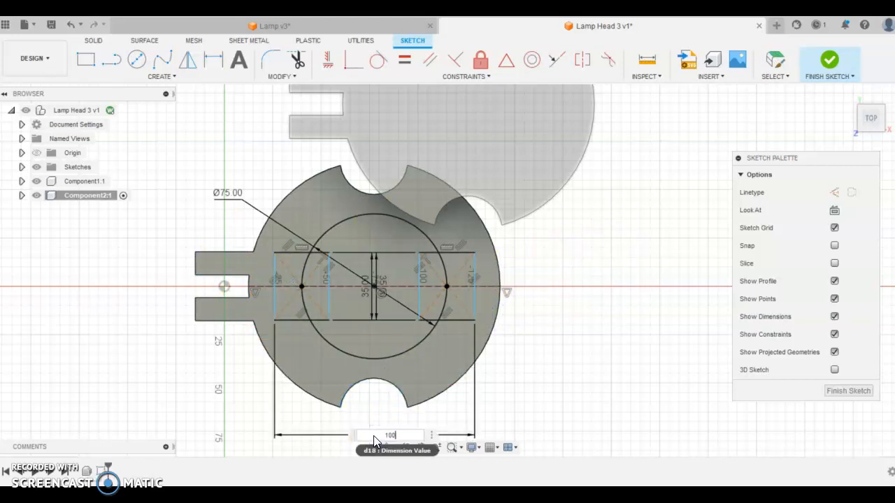
key(Return)
click(567, 219)
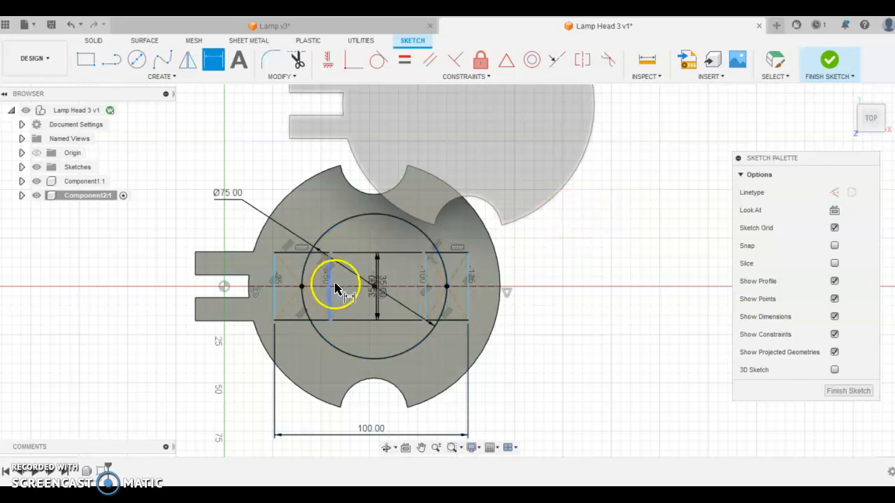
click(828, 60)
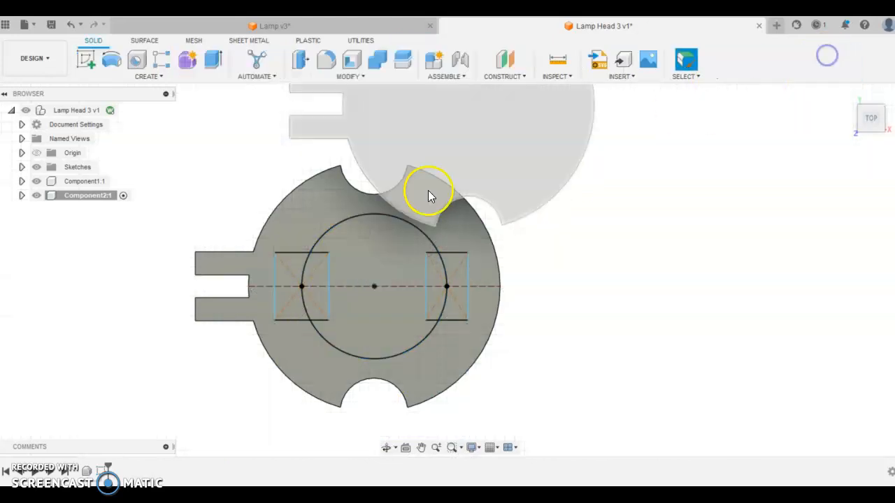
- Extrude the circle and both rectangle profiles -40 mm as a cut through Component2
click(214, 62)
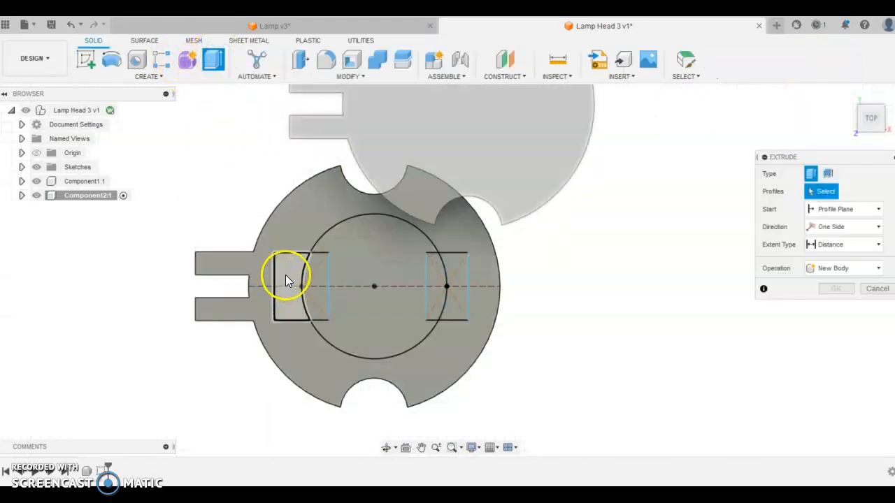
click(316, 267)
click(441, 266)
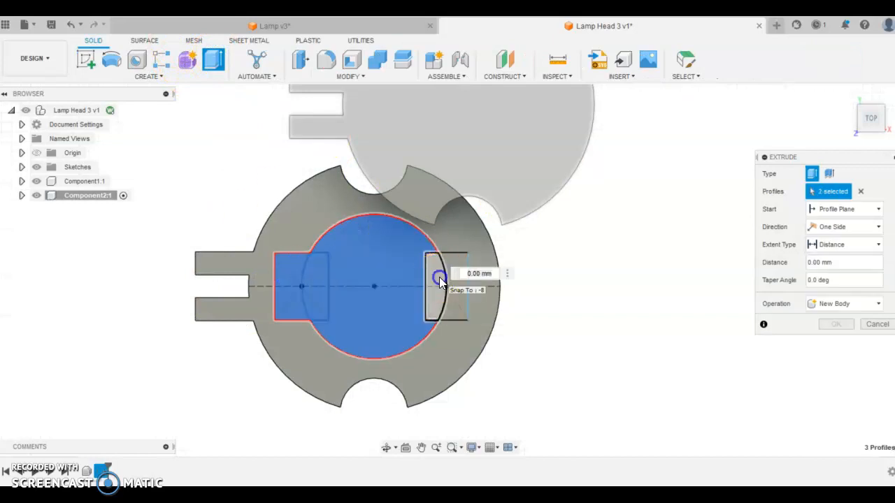
click(464, 266)
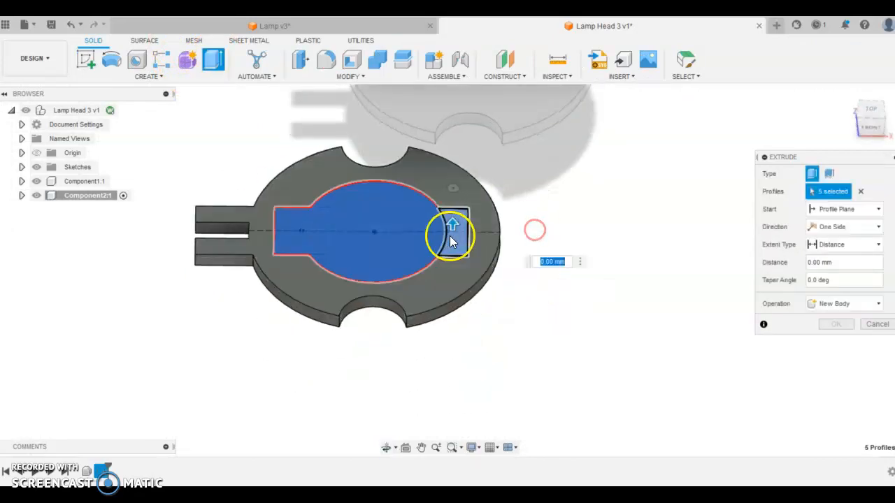
click(453, 224)
drag(453, 223, 453, 295)
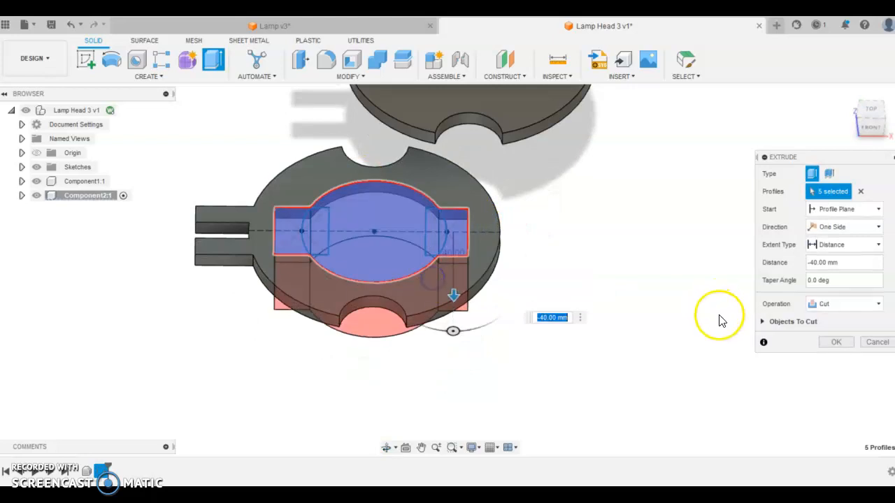
click(836, 342)
- Activate the top-level Lamp Head 3 assembly and move the components so the solid plate roughly overlaps the plate with the opening
shift+middle_drag(667, 390, 451, 305)
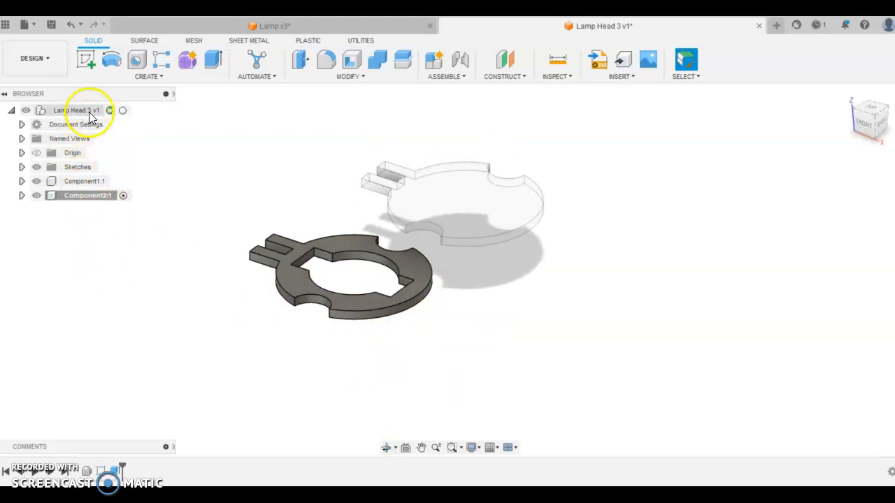
click(126, 111)
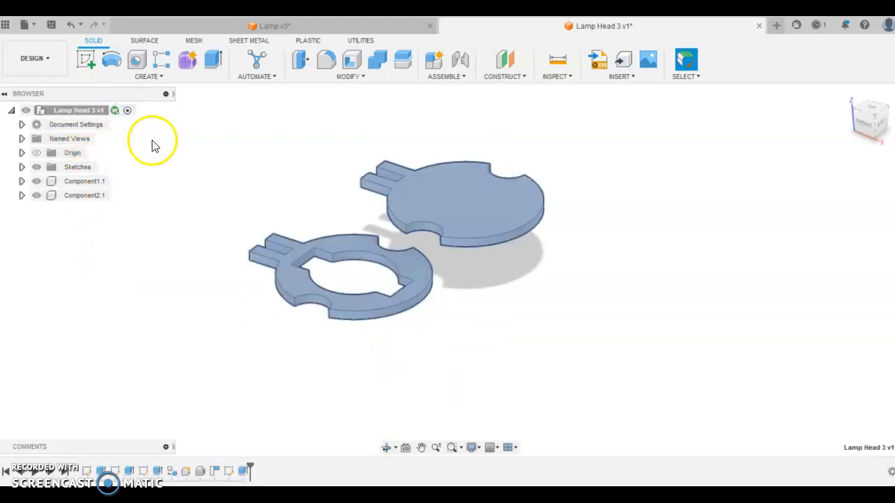
click(391, 308)
click(501, 213)
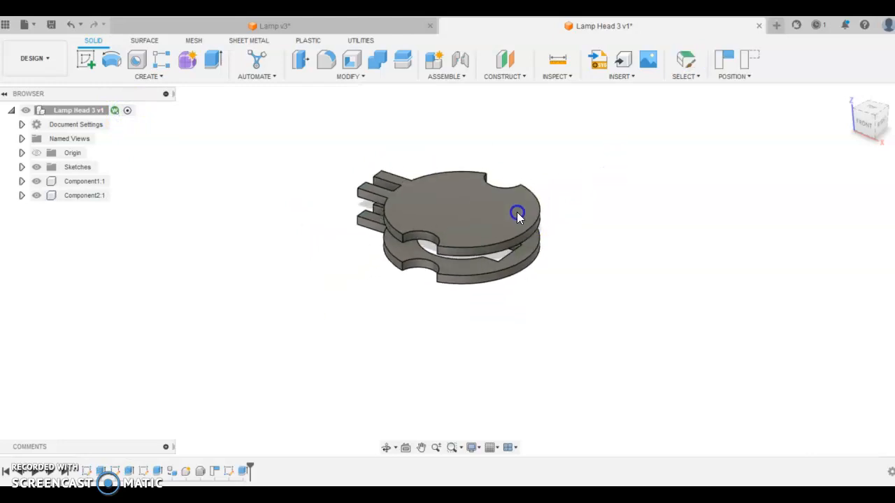
drag(518, 222, 523, 200)
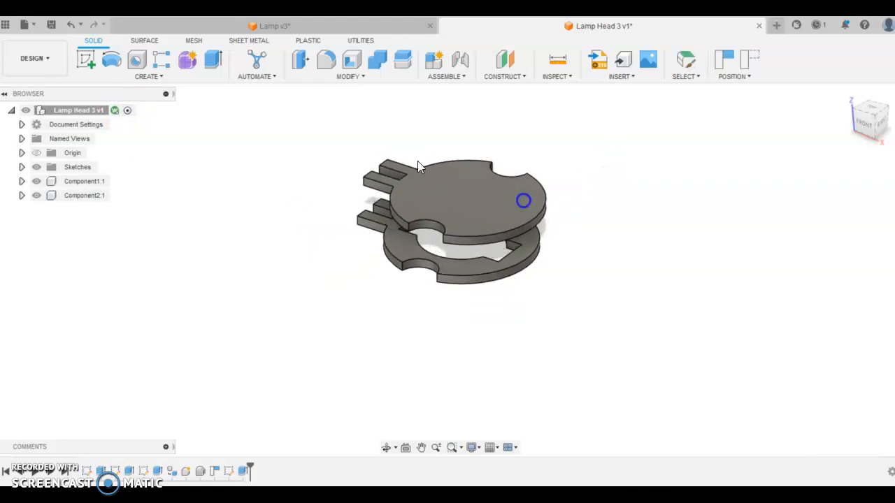
shift+middle_drag(535, 258, 505, 245)
drag(464, 260, 496, 225)
shift+middle_drag(570, 245, 655, 233)
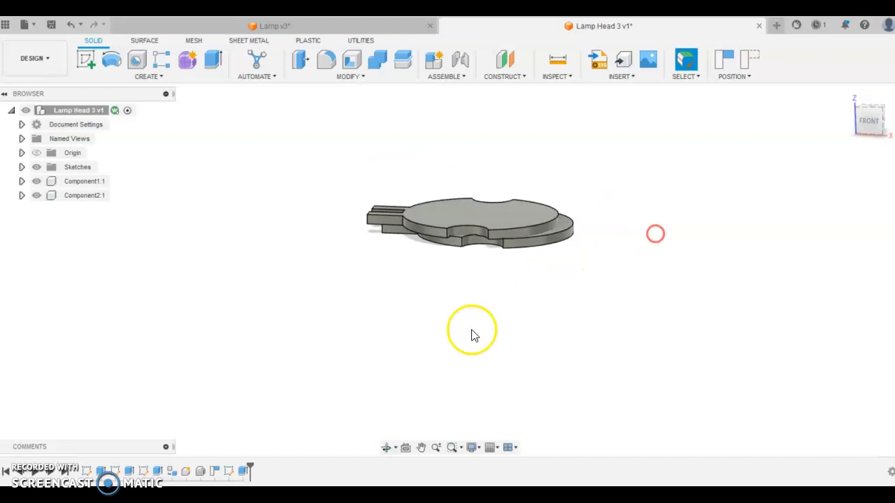
scroll(448, 232, up, 8)
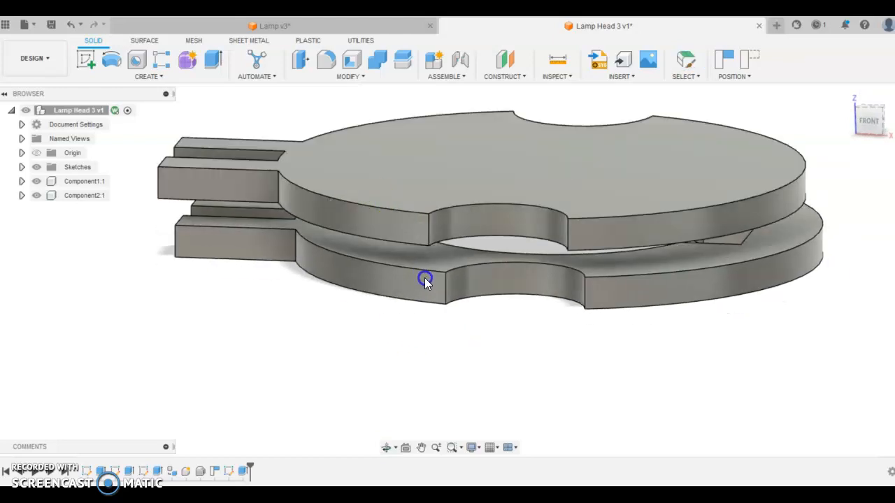
- Join Component1's lower notch corner to the matching upper notch corner of Component2 with a Rigid joint
click(459, 61)
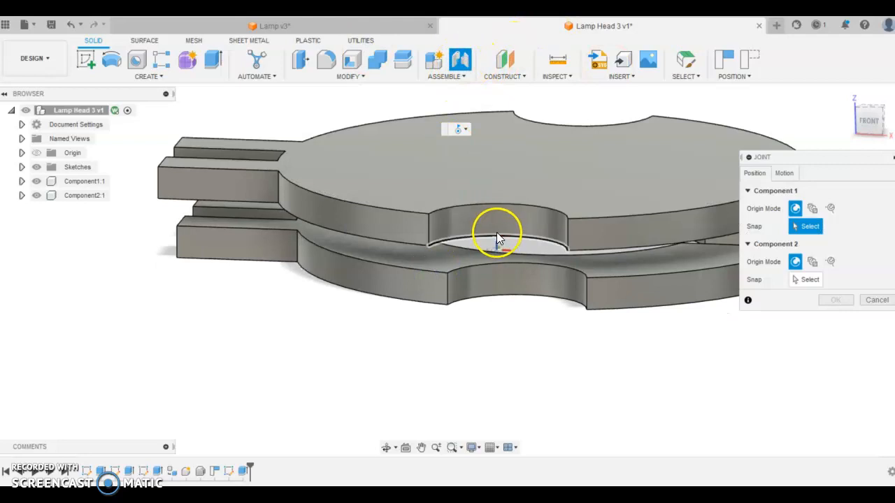
click(429, 244)
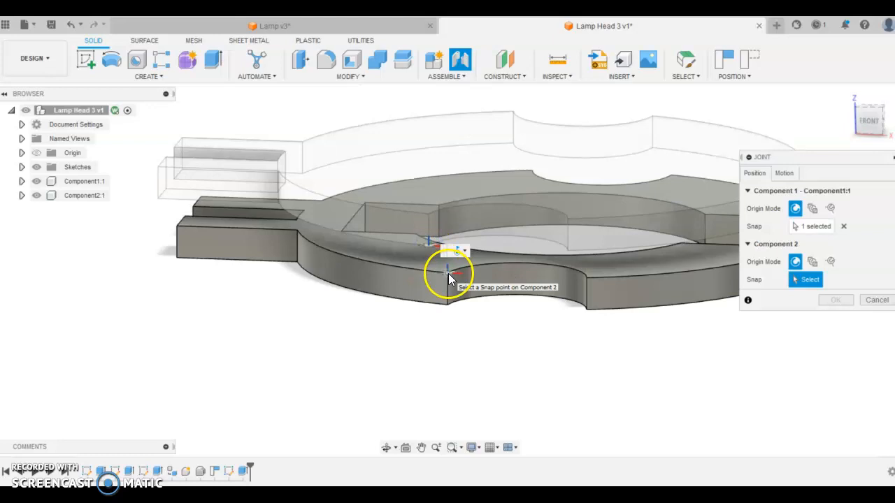
click(448, 275)
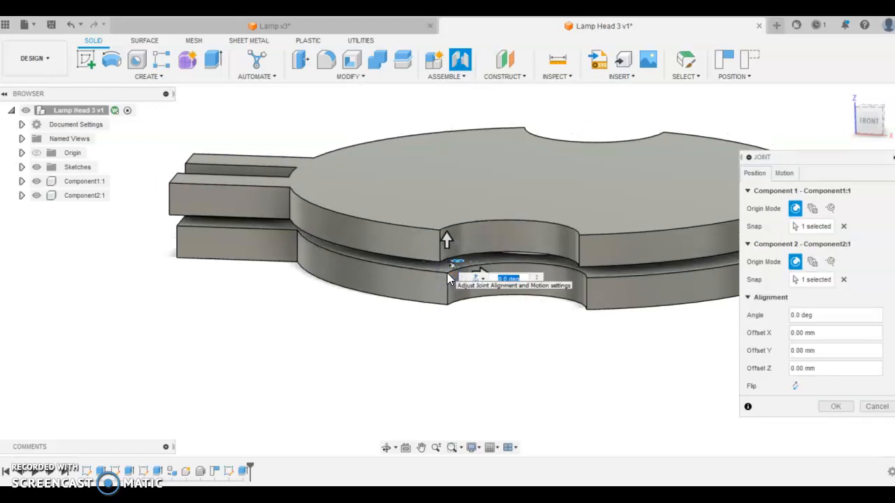
click(787, 175)
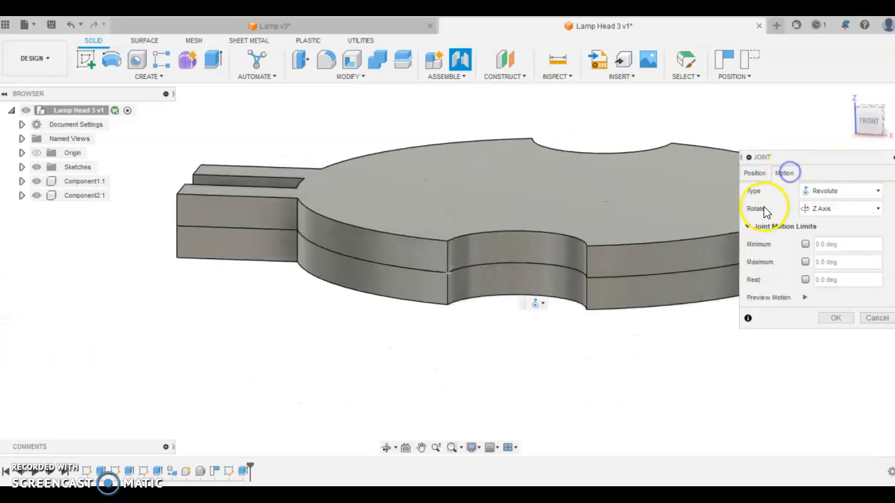
click(822, 193)
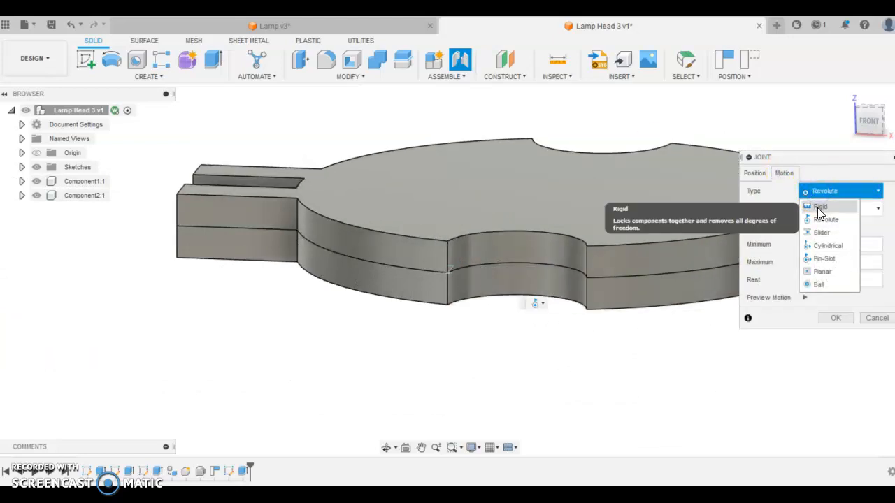
click(820, 213)
click(837, 230)
shift+middle_drag(637, 305, 607, 314)
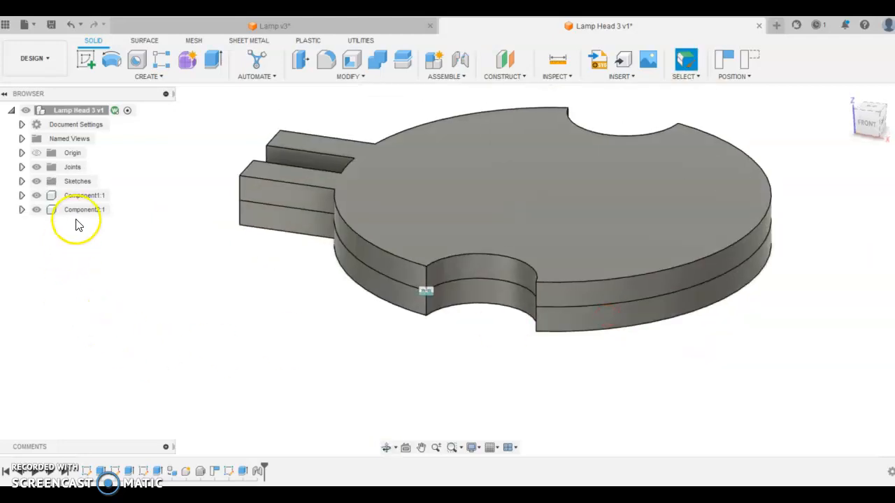
- Paste an independent new copy of Component2 into the Lamp Head 3 assembly and move it -10 mm in Z
click(72, 210)
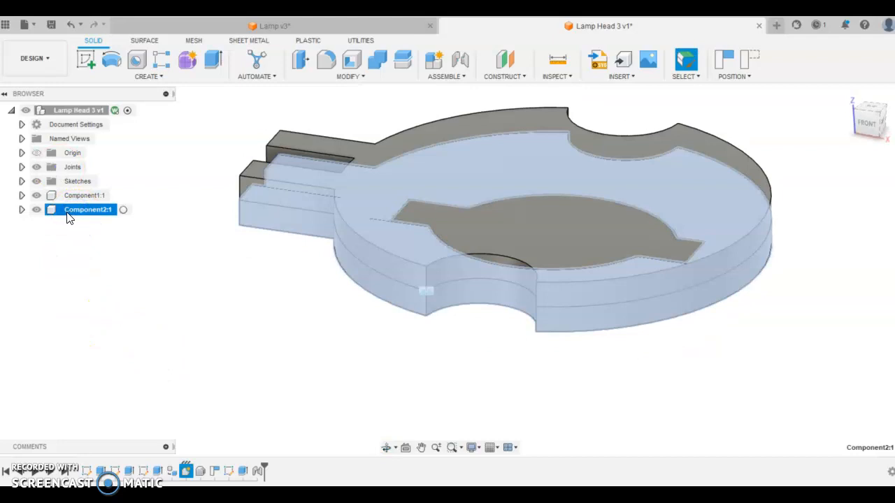
right_click(68, 216)
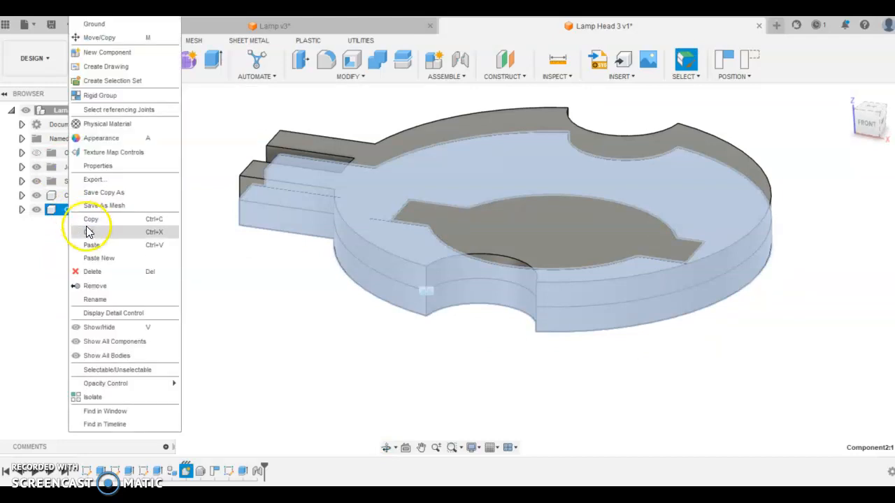
click(90, 221)
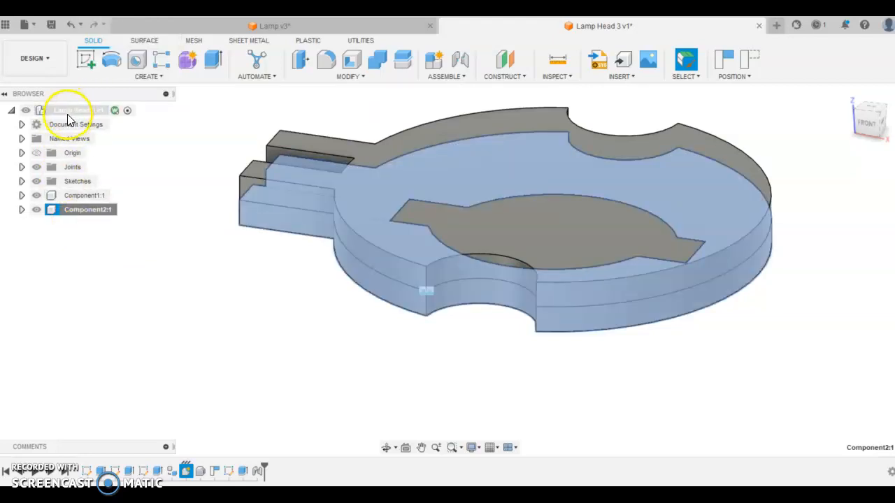
click(67, 112)
right_click(67, 110)
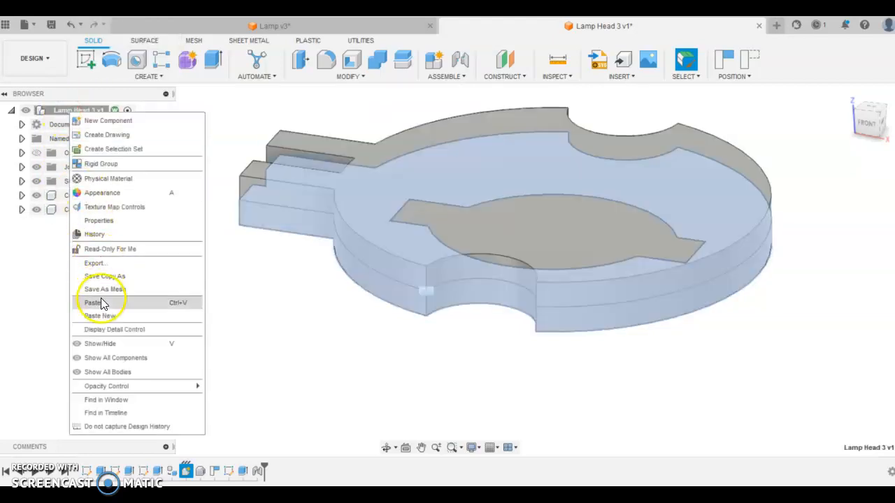
click(100, 315)
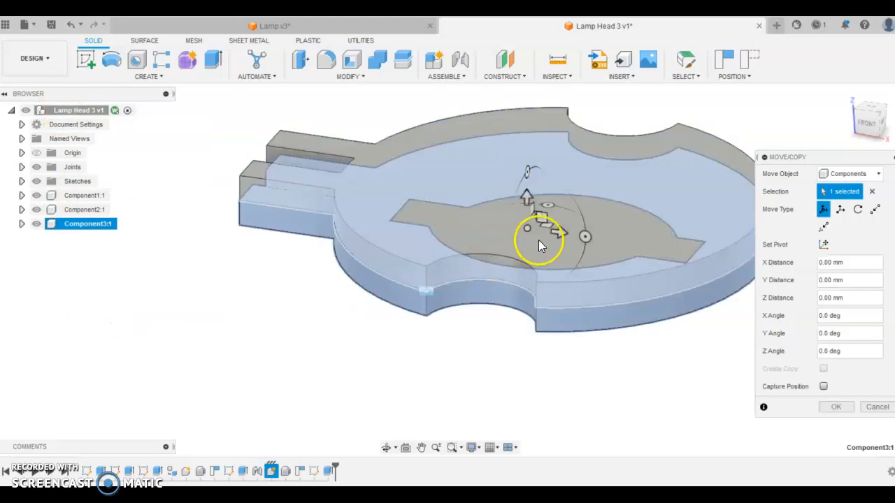
drag(525, 207, 522, 232)
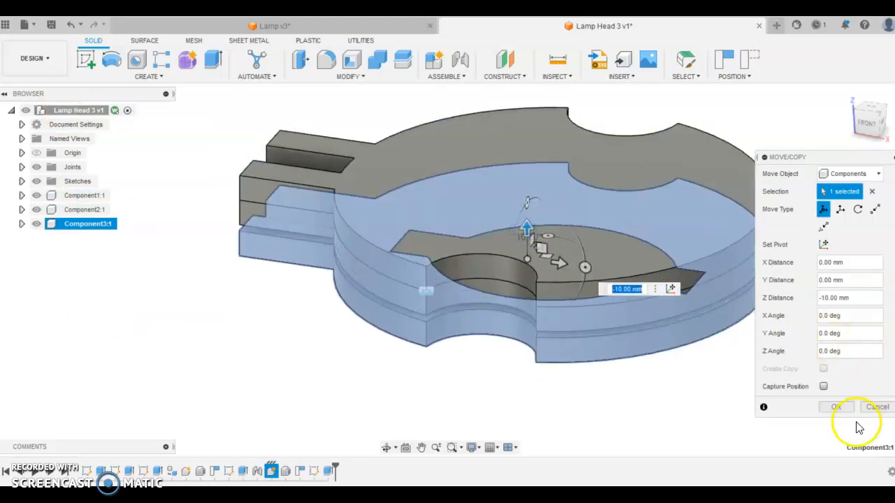
click(838, 409)
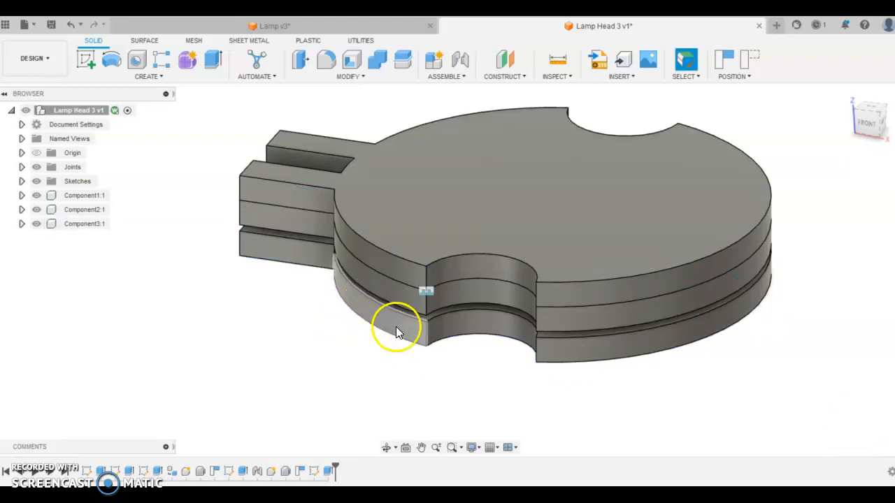
- Join Component2's lower notch corner to the matching upper notch corner of Component3 with a rigid joint
scroll(402, 336, up, 1)
click(86, 209)
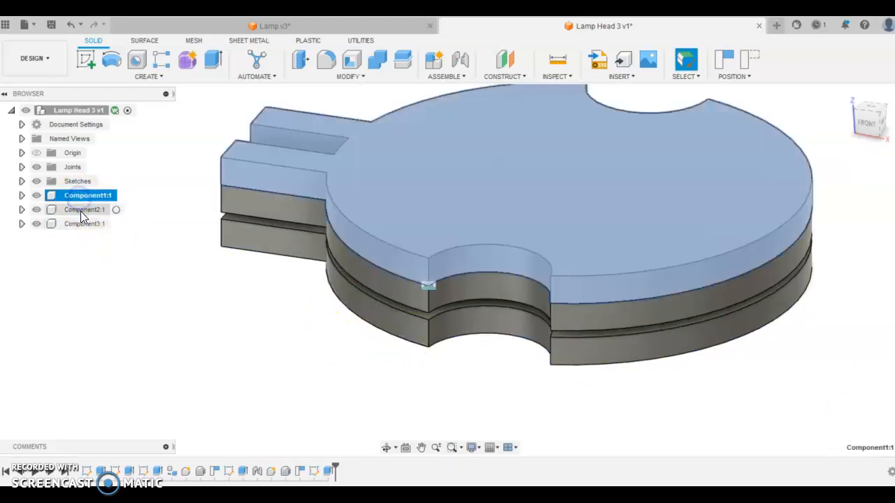
click(84, 224)
click(369, 342)
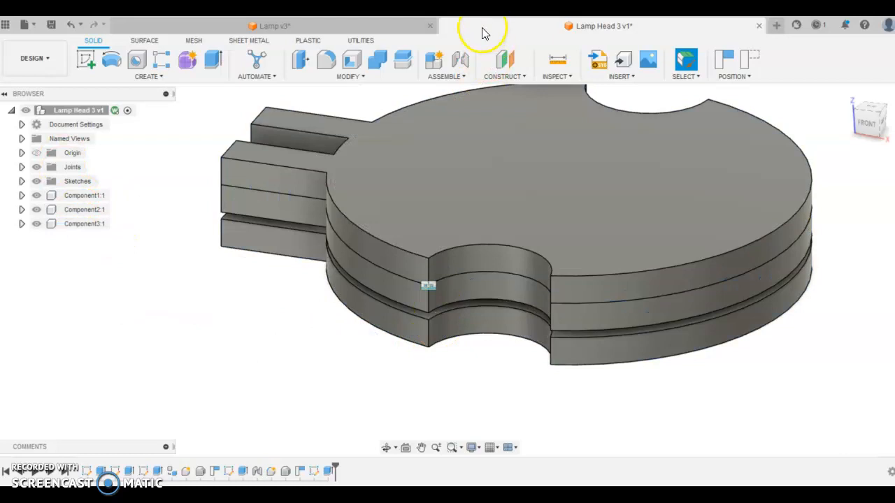
key(j)
scroll(434, 315, up, 4)
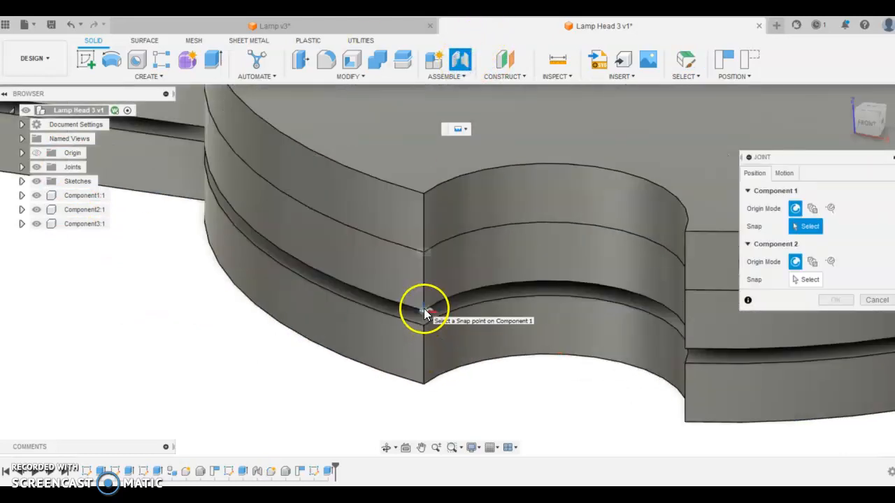
click(424, 309)
click(426, 325)
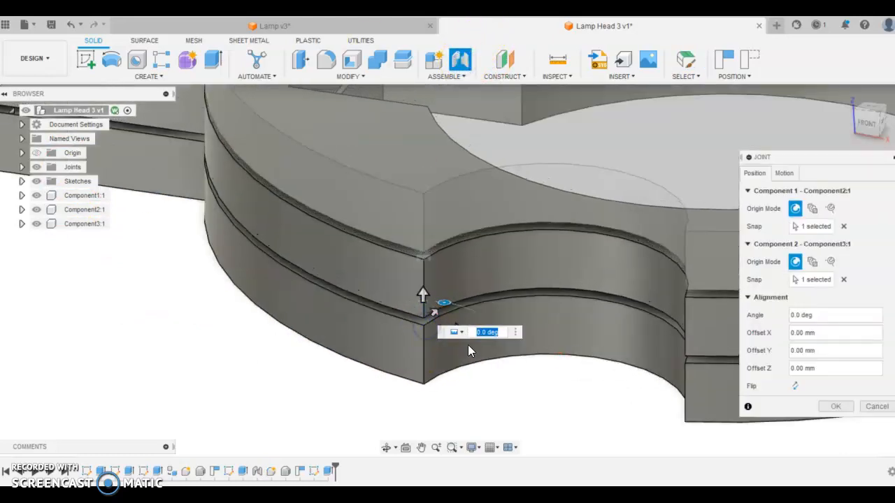
click(837, 411)
scroll(483, 396, down, 8)
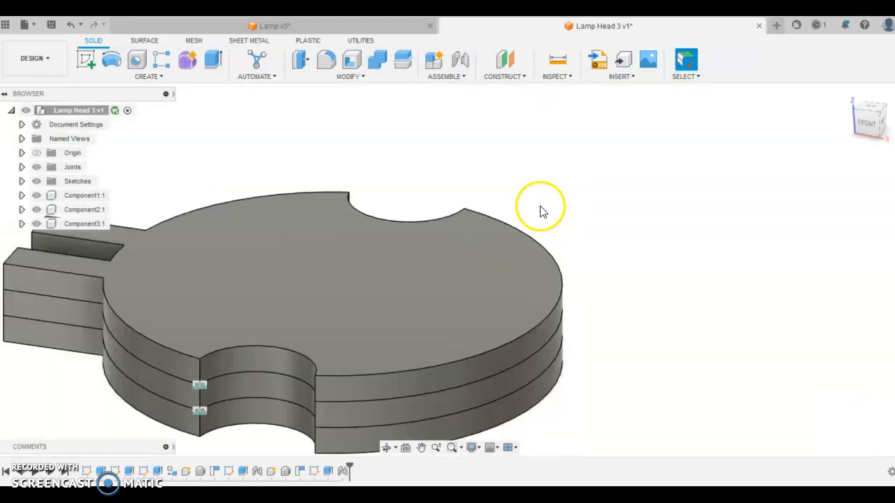
- Fillet Component1's upper outer arc edge between the prongs and the front notch
shift+middle_drag(317, 394, 297, 407)
scroll(314, 384, up, 5)
scroll(314, 388, down, 5)
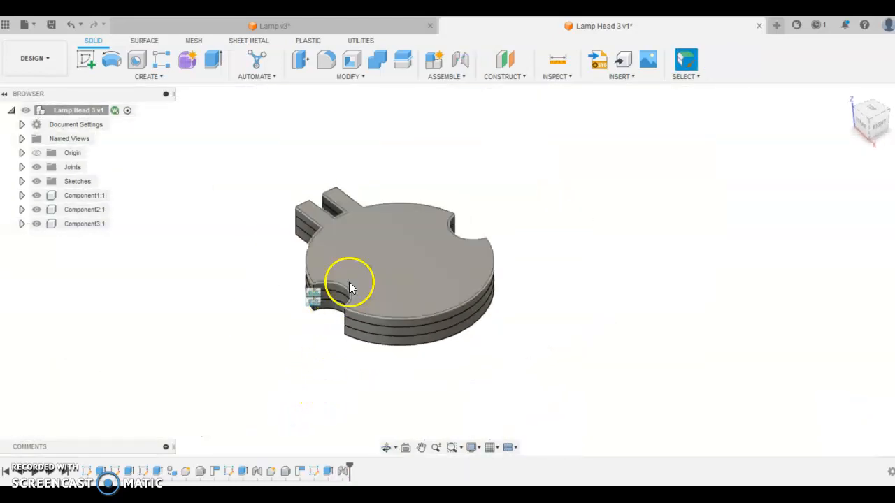
scroll(378, 208, up, 3)
shift+middle_drag(398, 242, 456, 288)
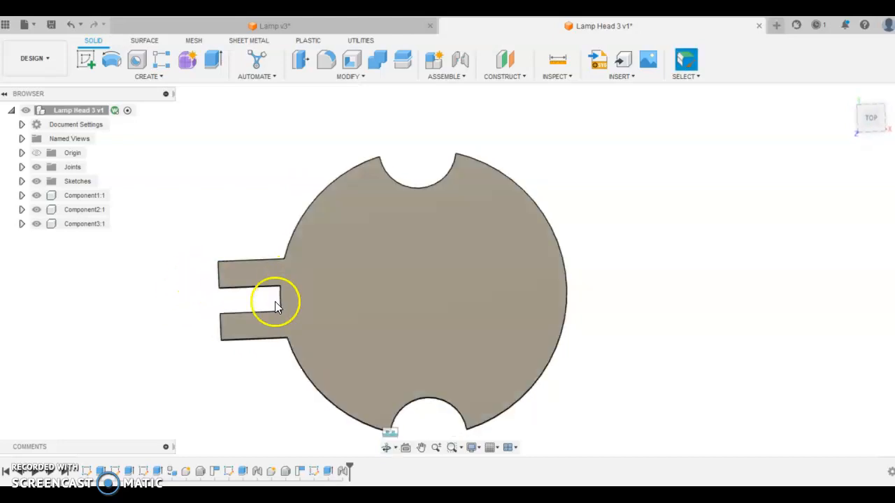
shift+middle_drag(210, 110, 277, 93)
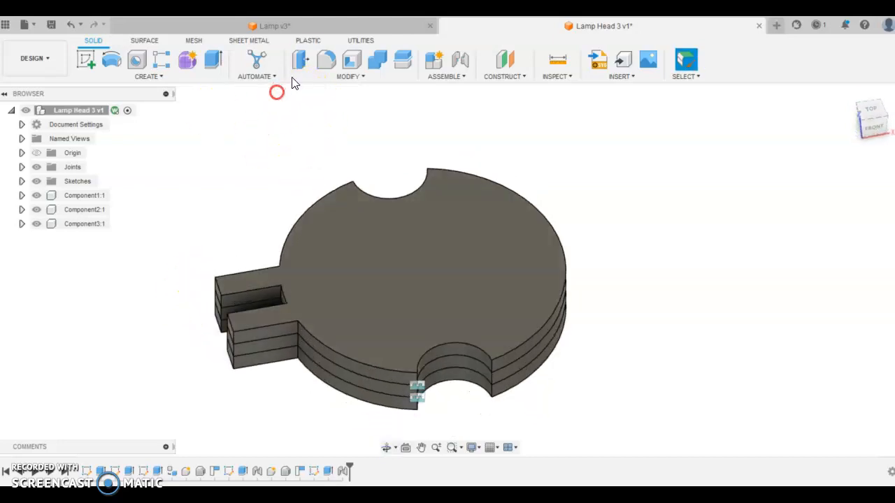
click(326, 60)
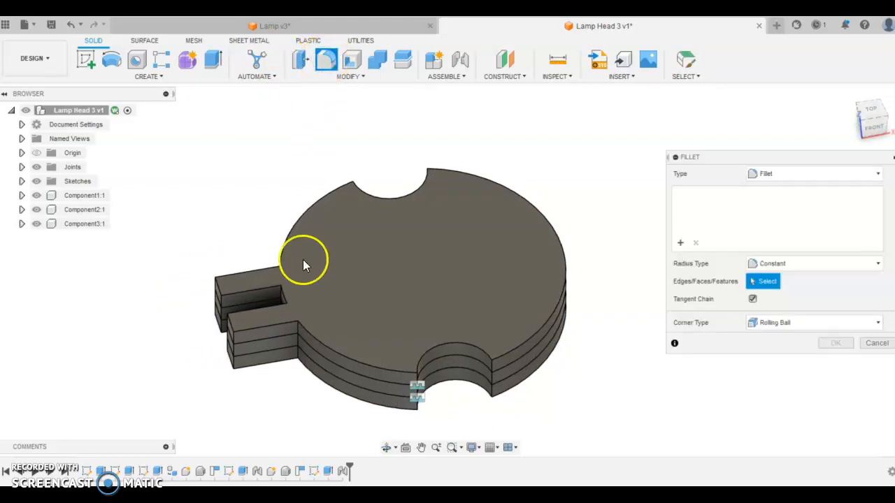
click(305, 326)
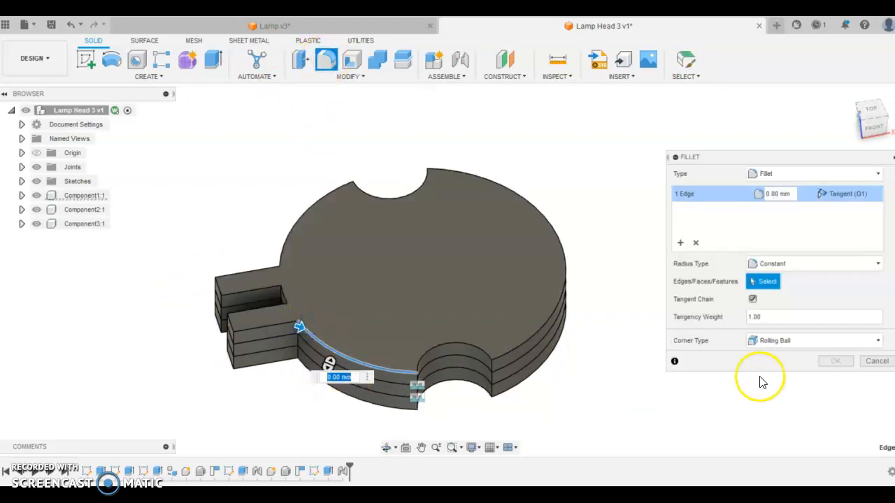
key(Escape)
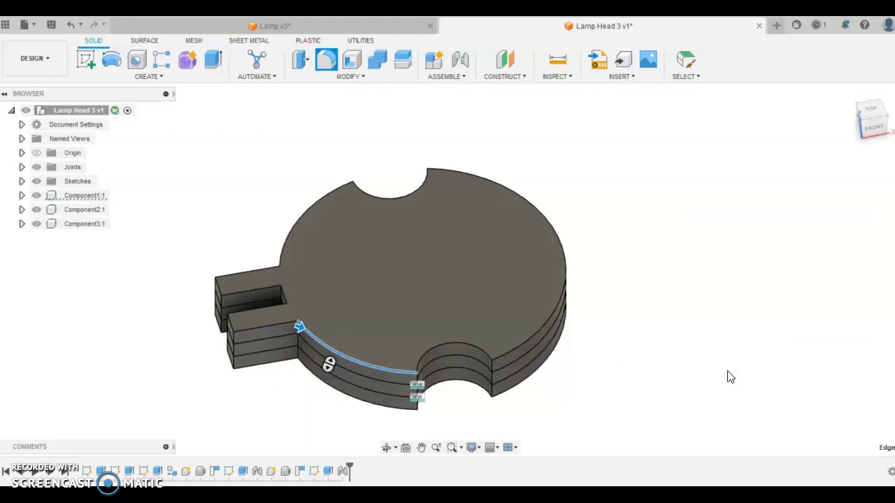
shift+middle_drag(499, 303, 304, 339)
scroll(310, 366, up, 5)
scroll(316, 376, up, 2)
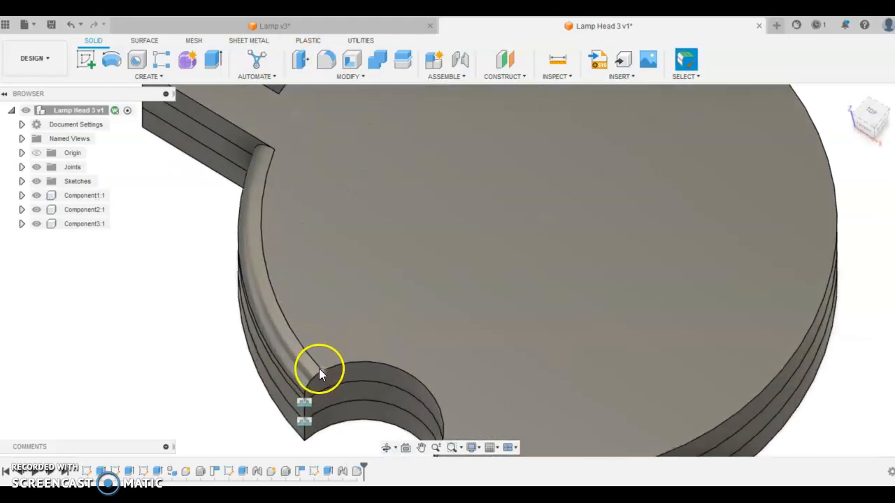
- Undo the fillet on Component1's upper outer arc edge between the prongs and the front notch
click(306, 356)
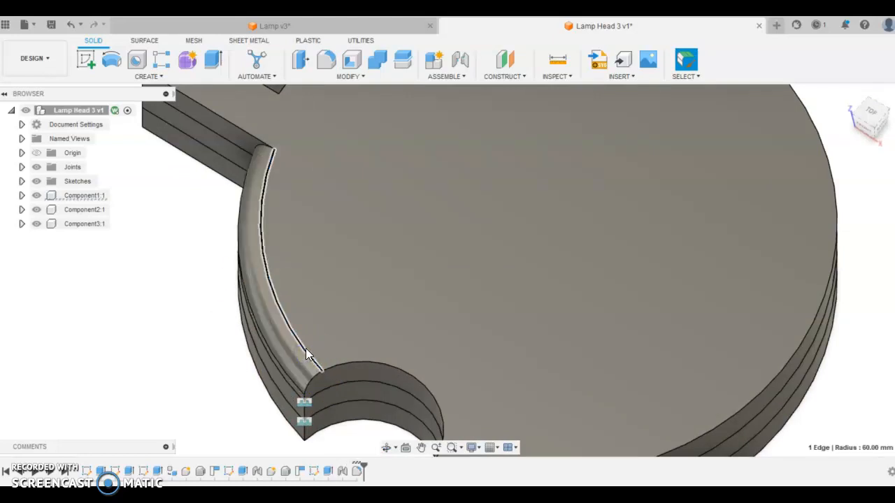
click(294, 376)
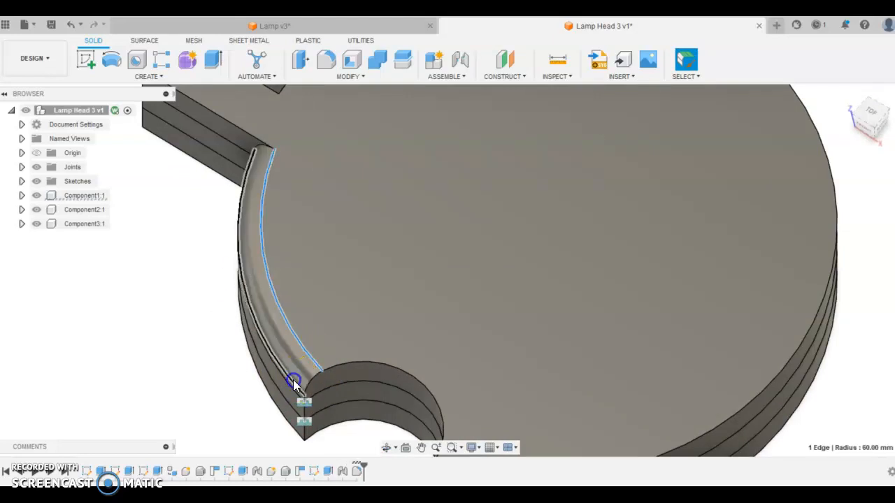
click(253, 358)
key(ctrl+z)
- Delete both rigid joints, Rigid 2 and Rigid 1, that hold the three components together
shift+middle_drag(191, 252, 474, 130)
scroll(180, 318, down, 3)
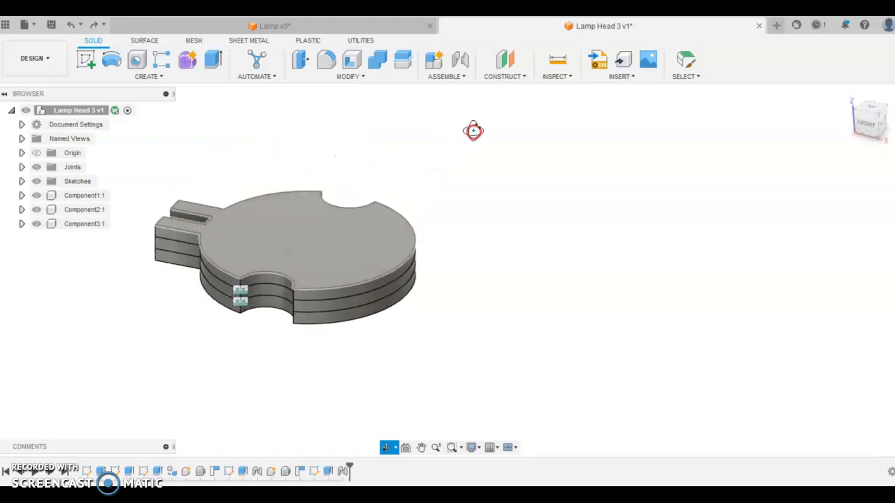
shift+middle_drag(200, 279, 350, 290)
shift+middle_drag(264, 271, 270, 357)
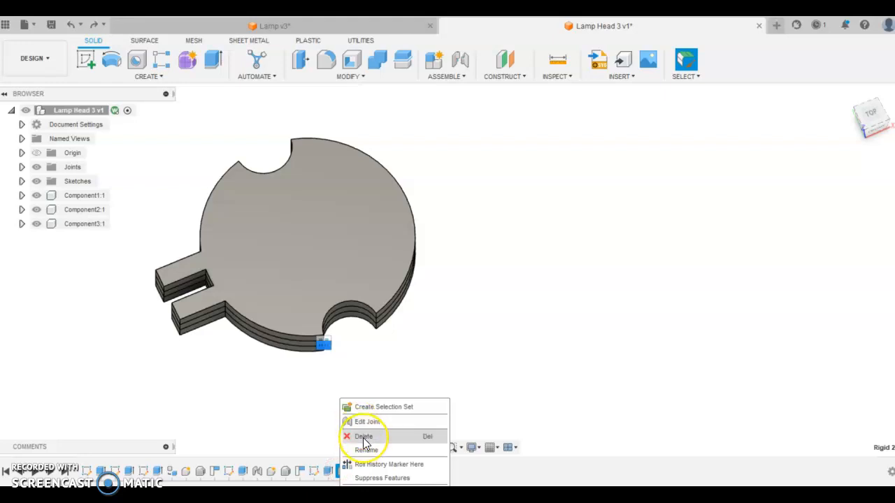
click(363, 438)
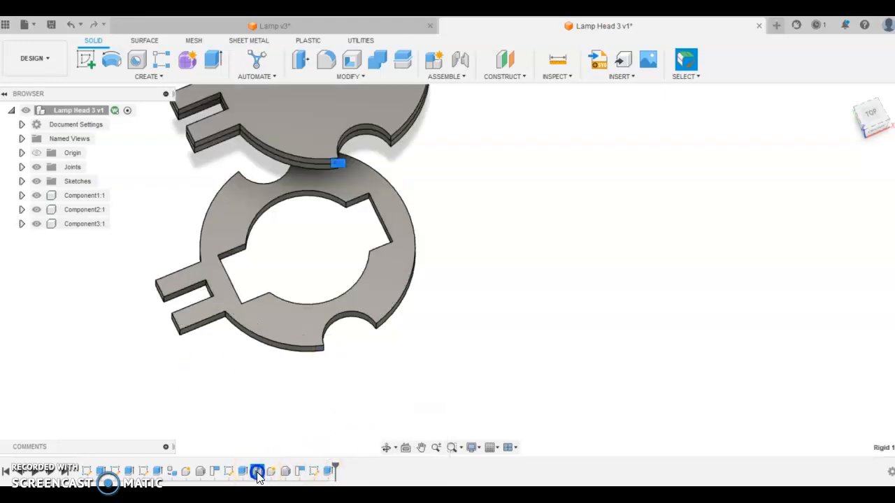
right_click(257, 475)
click(280, 397)
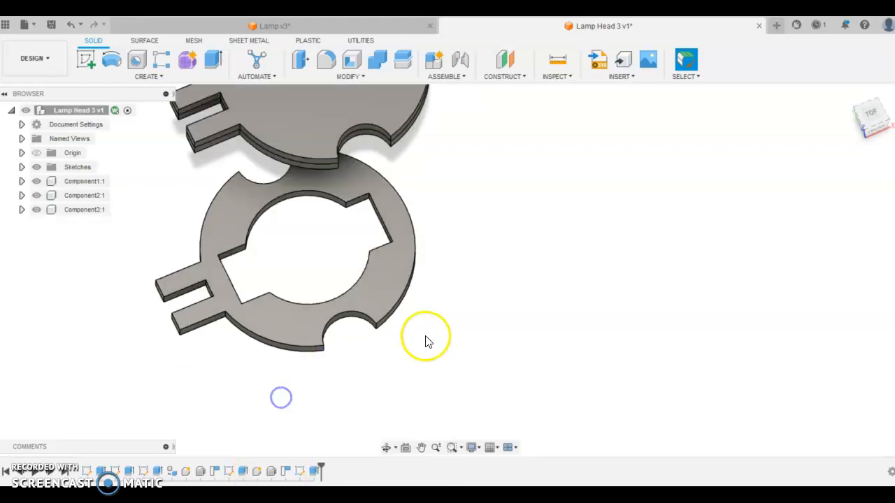
- Move the three unjoined components apart so the solid disc and the two ring-shaped plates lie in a side-by-side row
scroll(426, 338, down, 5)
drag(394, 214, 572, 313)
drag(418, 206, 363, 205)
drag(538, 262, 404, 361)
shift+middle_drag(386, 154, 442, 219)
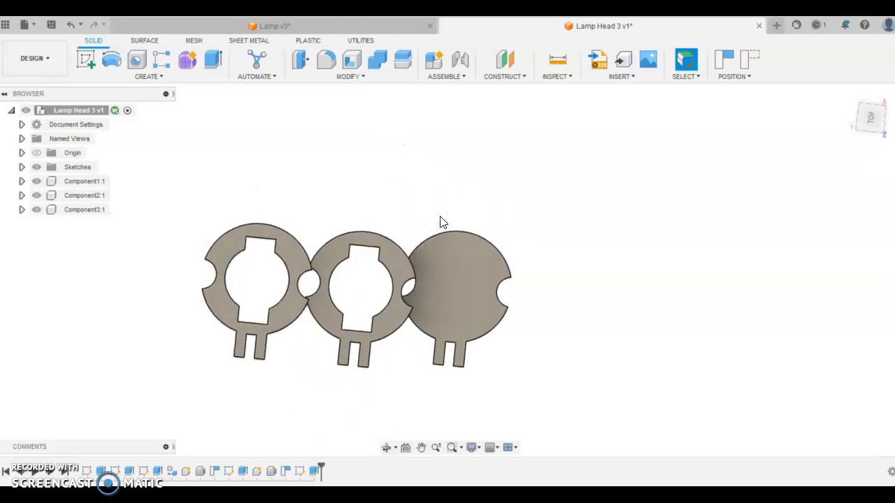
shift+middle_drag(405, 316, 330, 297)
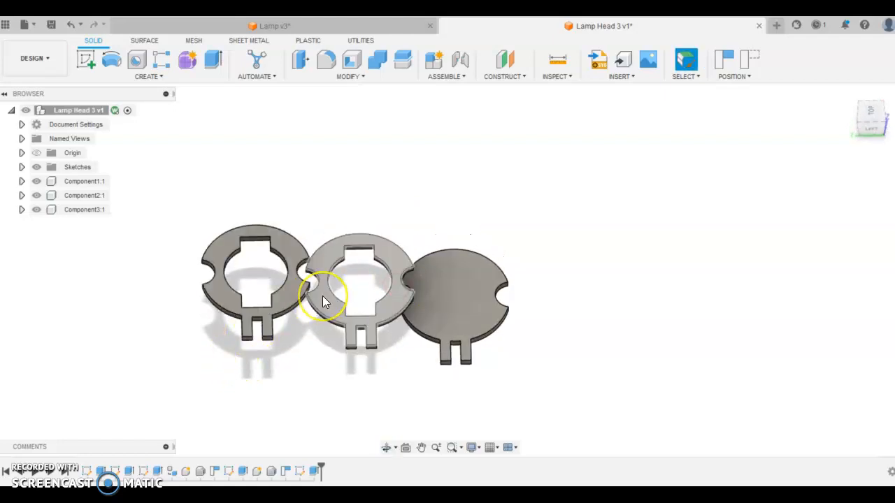
shift+middle_drag(204, 413, 332, 344)
shift+middle_drag(396, 350, 417, 331)
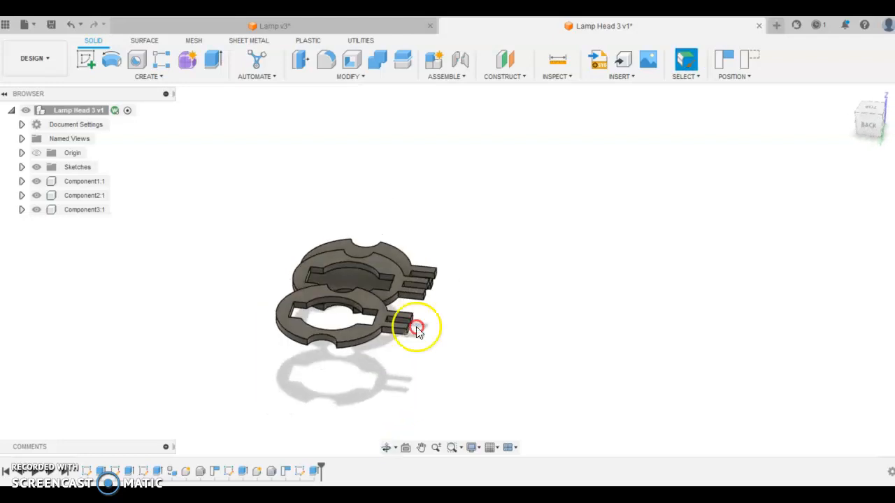